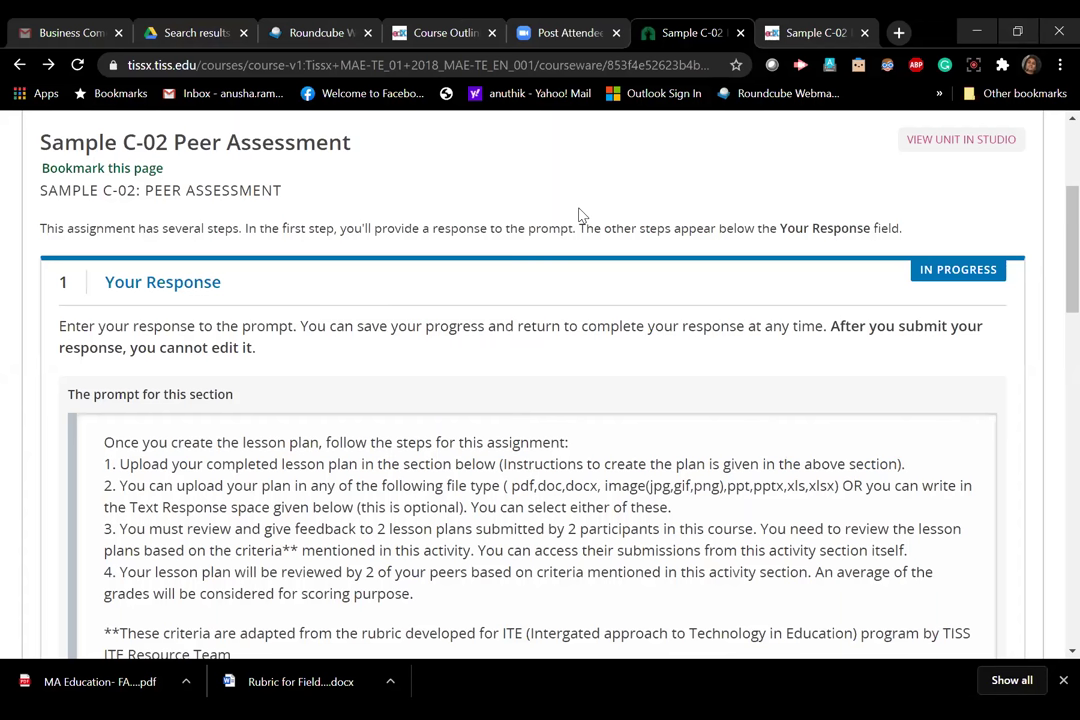
# Enter "Lesson Plan" as the opening line of the optional text response for the peer assessment
pyautogui.scroll(1, 578, 215)
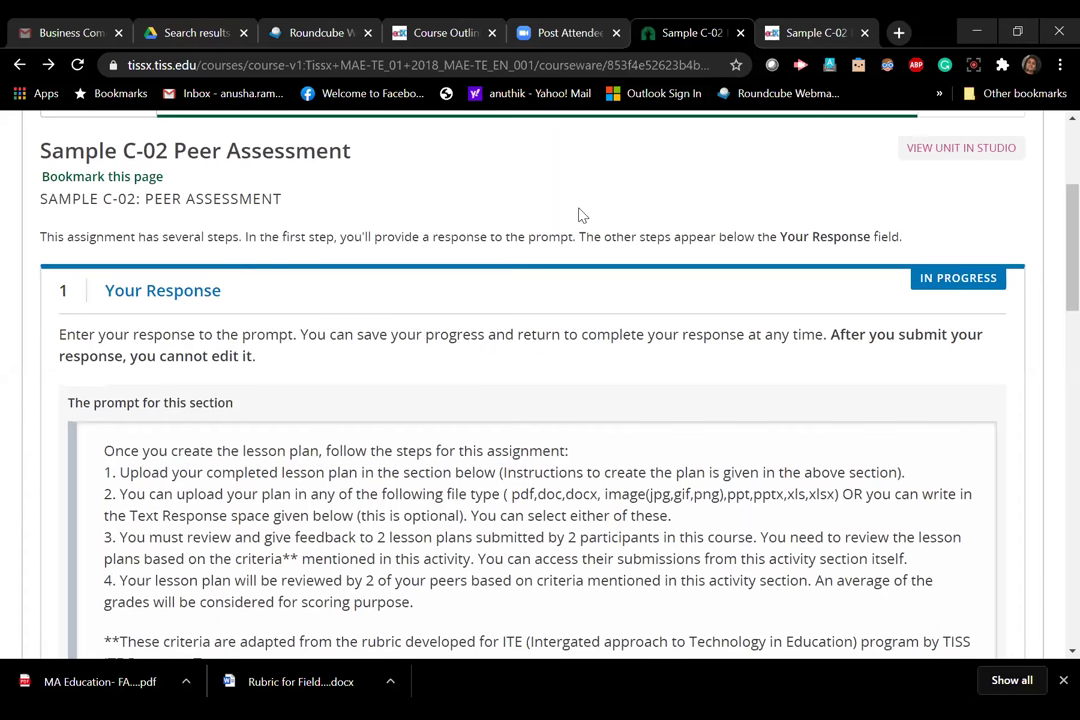
pyautogui.scroll(-2, 578, 215)
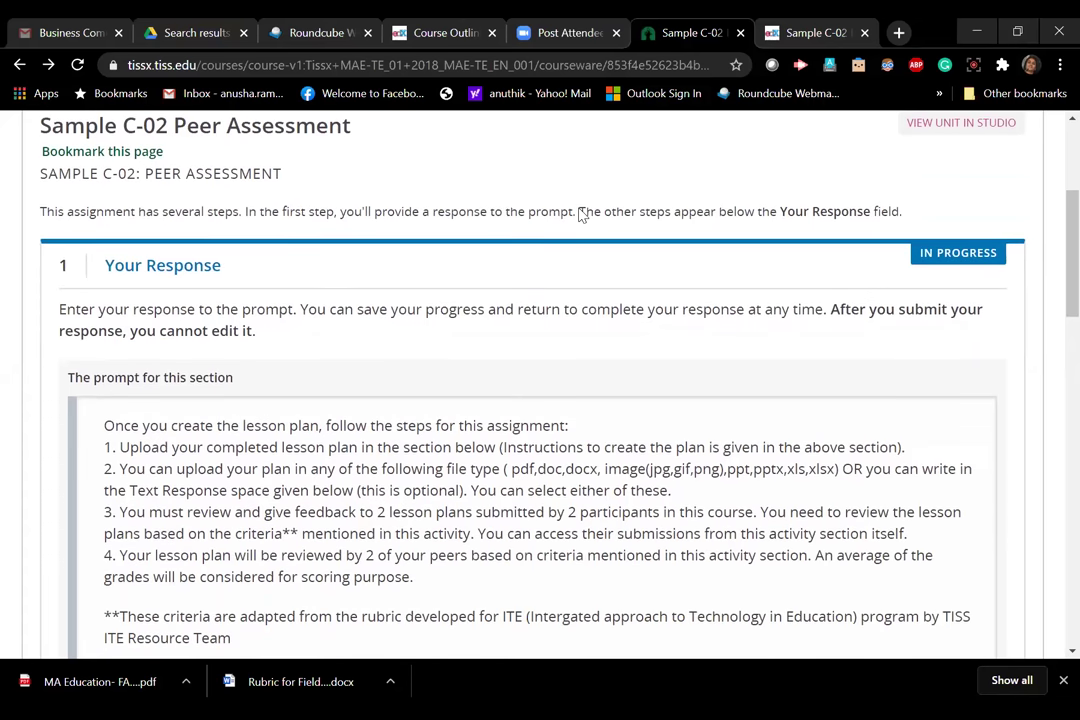
pyautogui.scroll(-1, 578, 215)
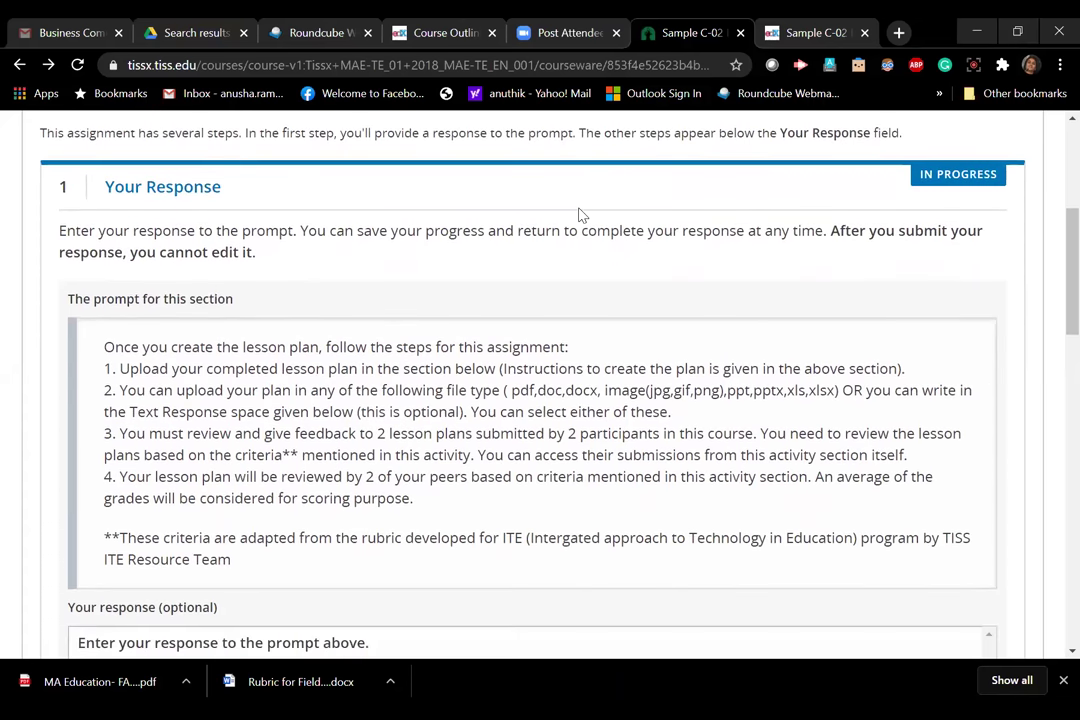
pyautogui.scroll(-1, 469, 342)
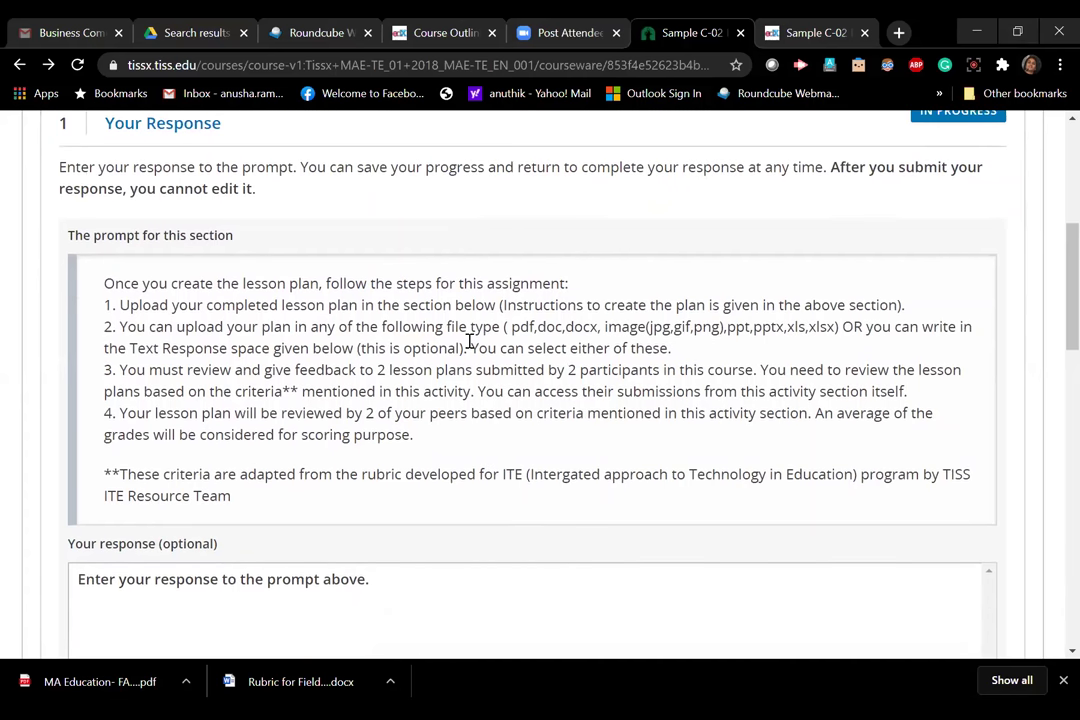
pyautogui.scroll(1, 478, 300)
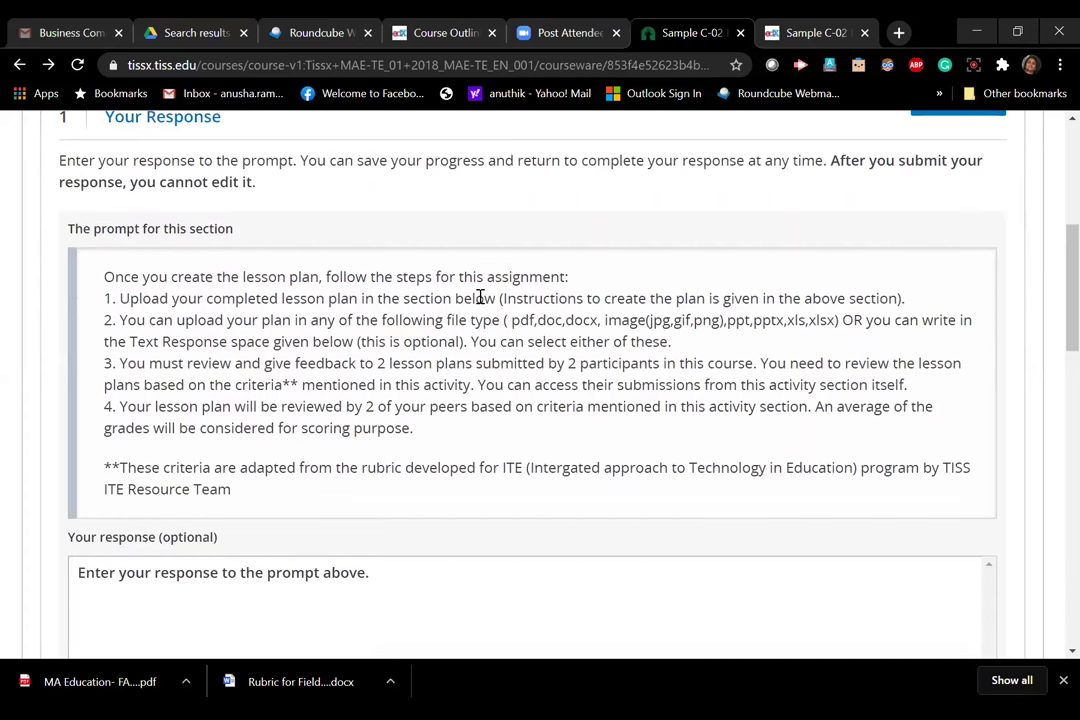
pyautogui.scroll(-4, 481, 298)
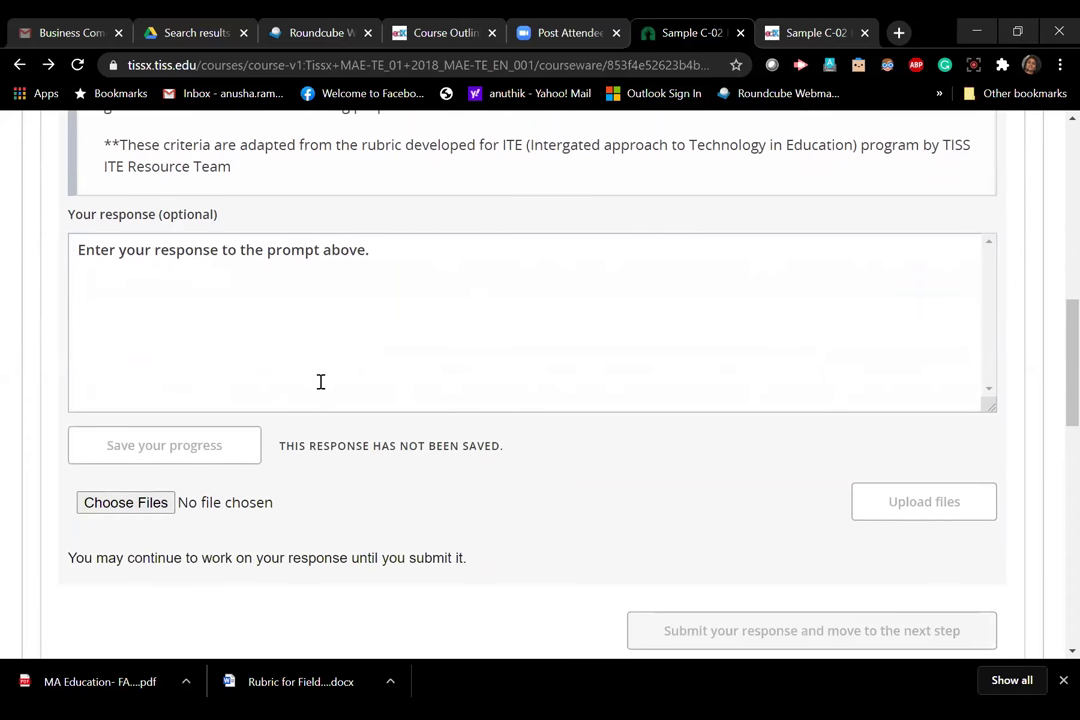
pyautogui.click(371, 289)
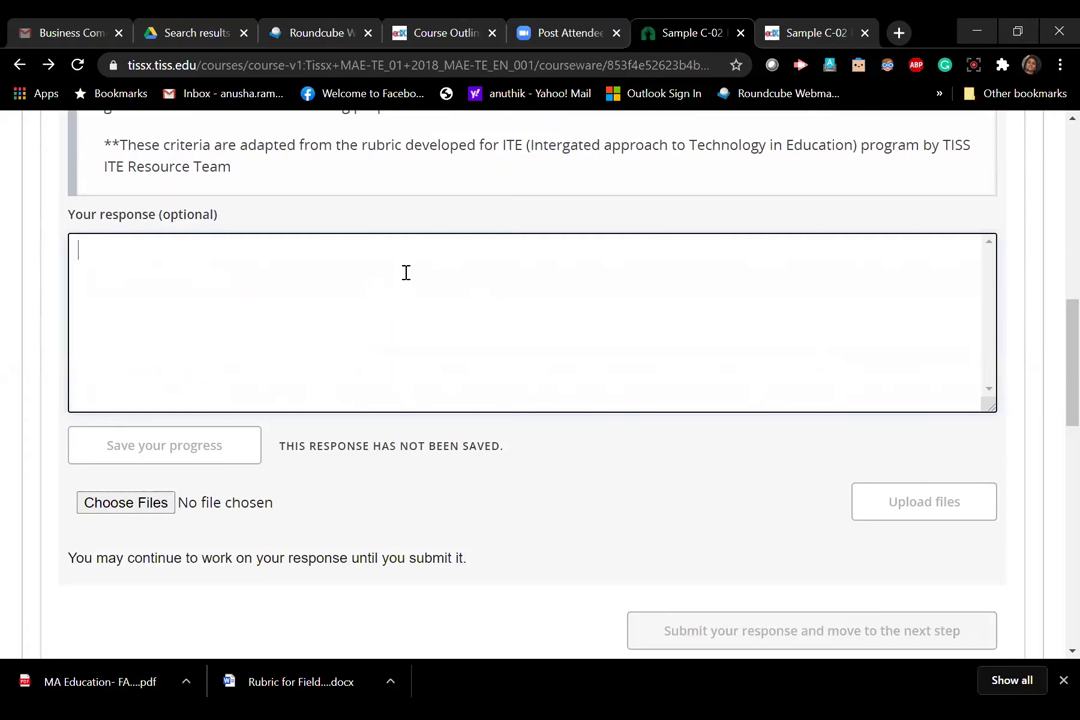
pyautogui.write('L')
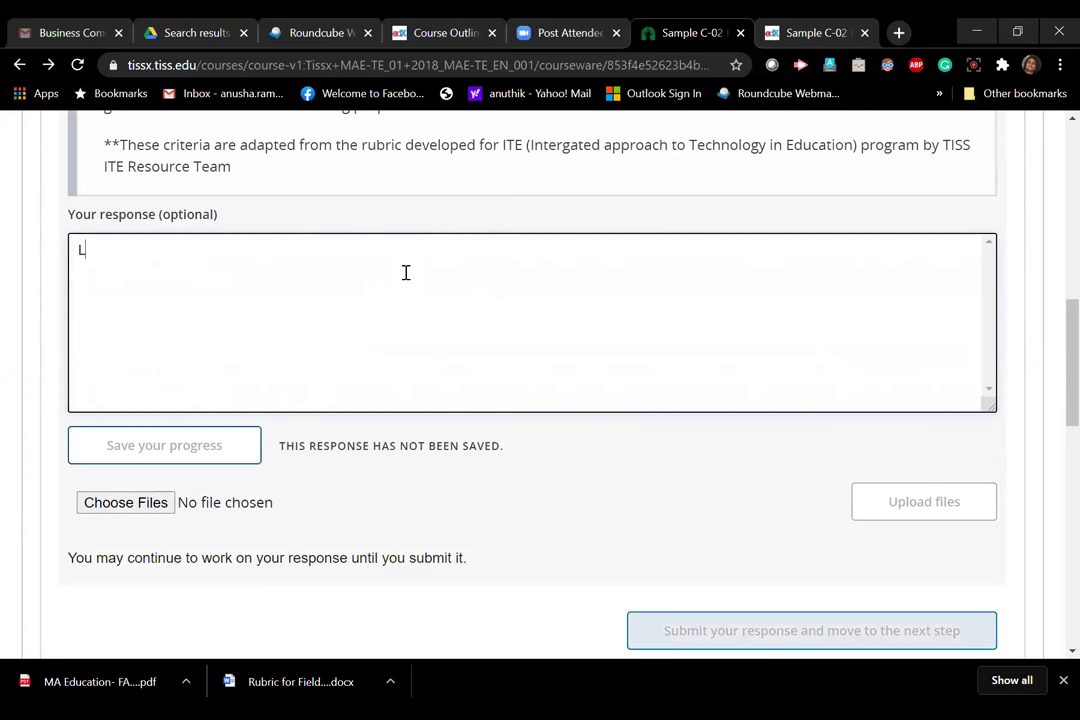
pyautogui.write('esson: ')
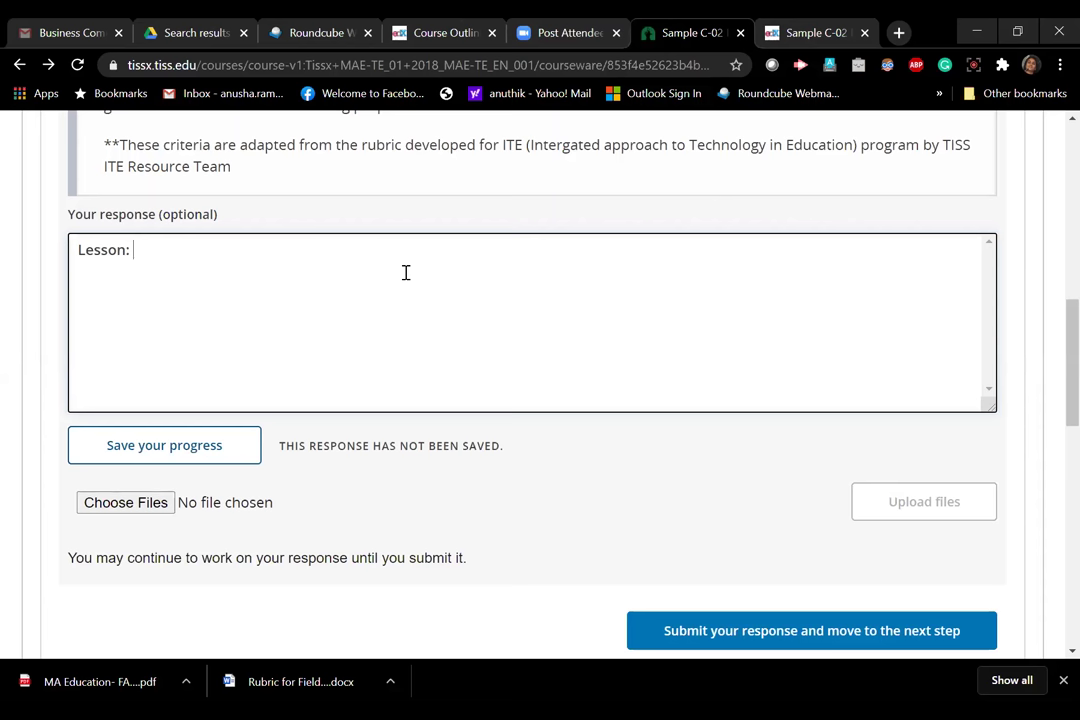
pyautogui.write('21')
pyautogui.press('BackSpace')
pyautogui.press('BackSpace')
pyautogui.press('BackSpace')
pyautogui.press('BackSpace')
pyautogui.write('Plan')
pyautogui.press('Return')
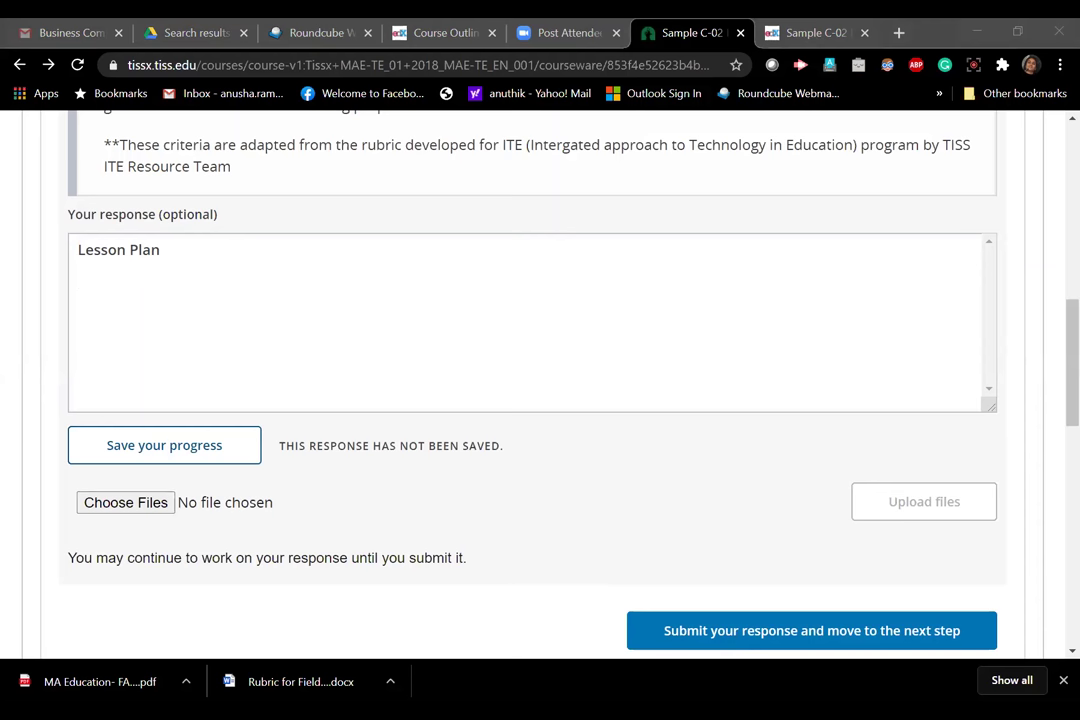
# Save the progress of the draft text response
pyautogui.click(313, 281)
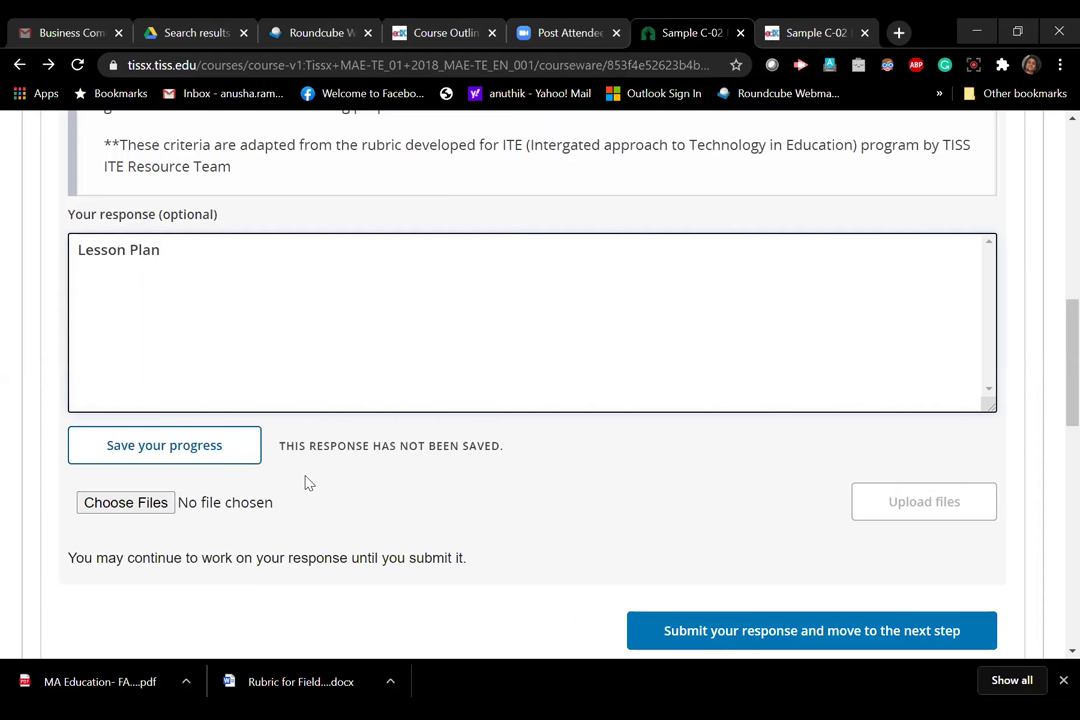
pyautogui.scroll(-1, 308, 483)
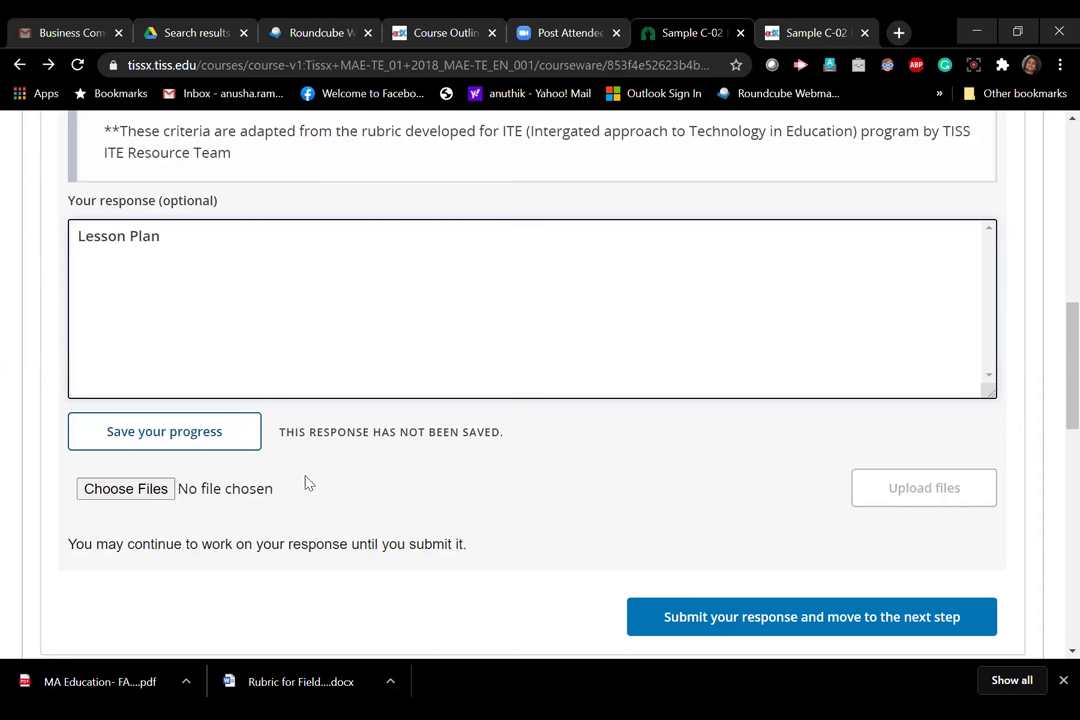
pyautogui.click(204, 452)
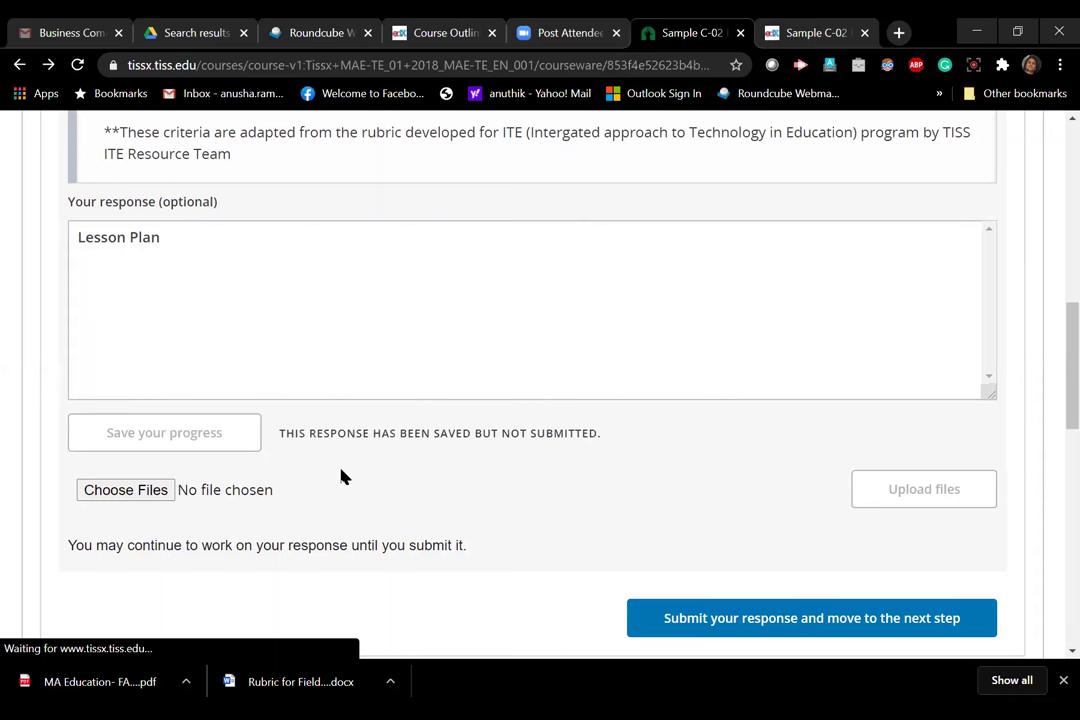
# Add the Social Science lesson plan on a 6-slide Black Lives Matter presentation to the response, and delete the duplicate "Lesson Plan" line above it
pyautogui.click(215, 264)
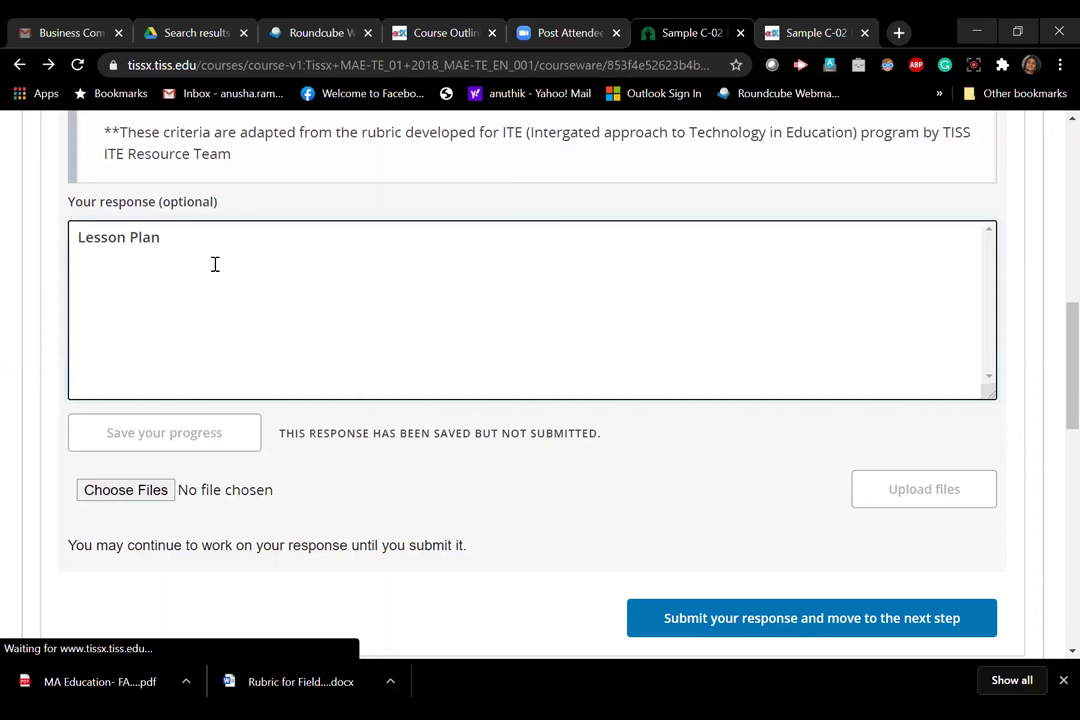
pyautogui.write('Lesson Plan:  1. Students in groups of 3 should make a presentation of 6 slides on Black Lives Matter. 2. Slides should have pictures and text.  21st Century Skills: Creativity, Collboration, Media Literacy, Technology  Subject: Social Science')
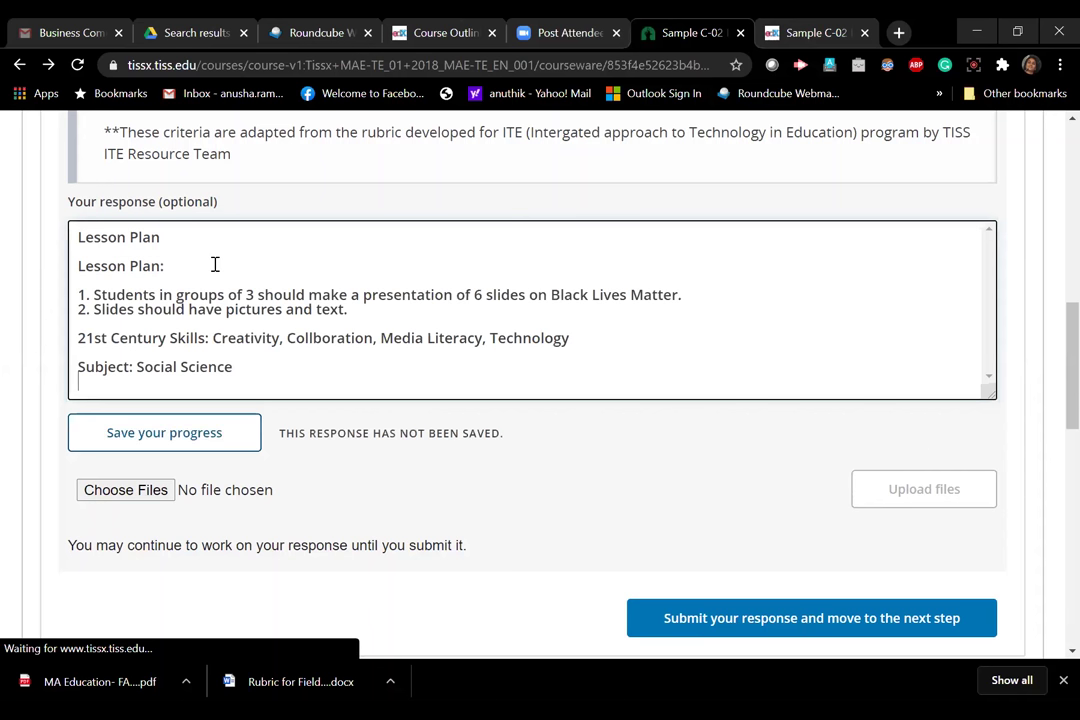
pyautogui.click(172, 240)
pyautogui.press('BackSpace')
pyautogui.press('BackSpace')
pyautogui.press('BackSpace')
pyautogui.press('BackSpace')
pyautogui.press('BackSpace')
pyautogui.press('BackSpace')
pyautogui.press('BackSpace')
pyautogui.press('BackSpace')
pyautogui.press('BackSpace')
pyautogui.press('BackSpace')
pyautogui.press('BackSpace')
pyautogui.press('Delete')
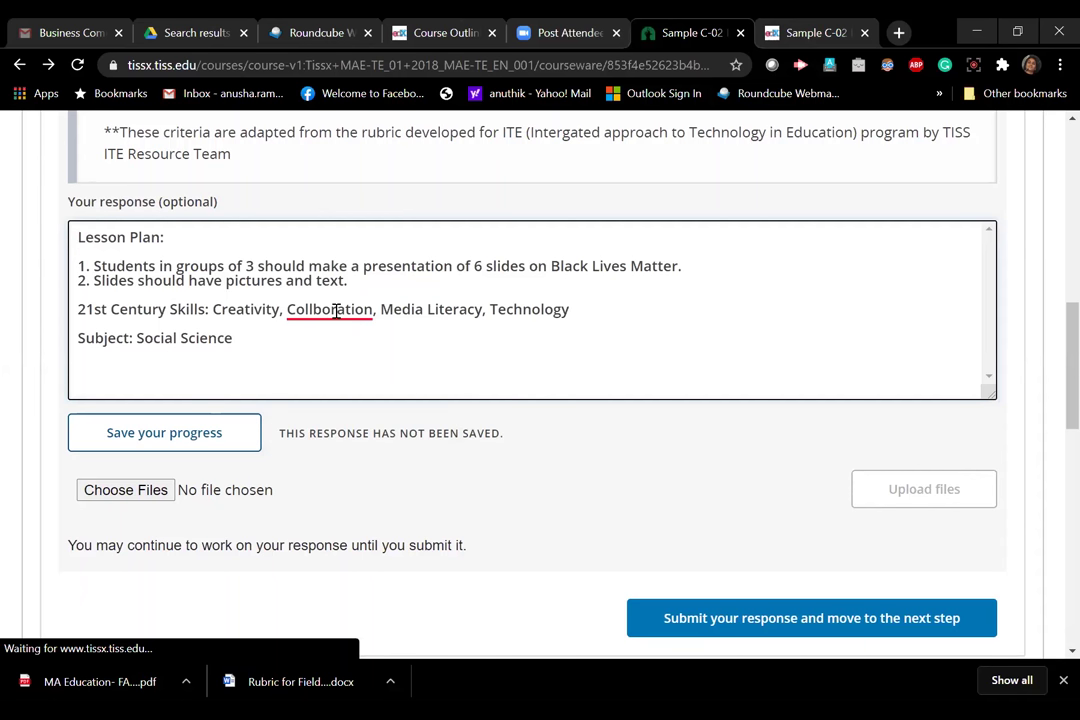
# Correct the misspelled skill to "Collaboration" in the 21st Century Skills line and save the response's progress
pyautogui.moveTo(336, 311)
pyautogui.click(392, 342)
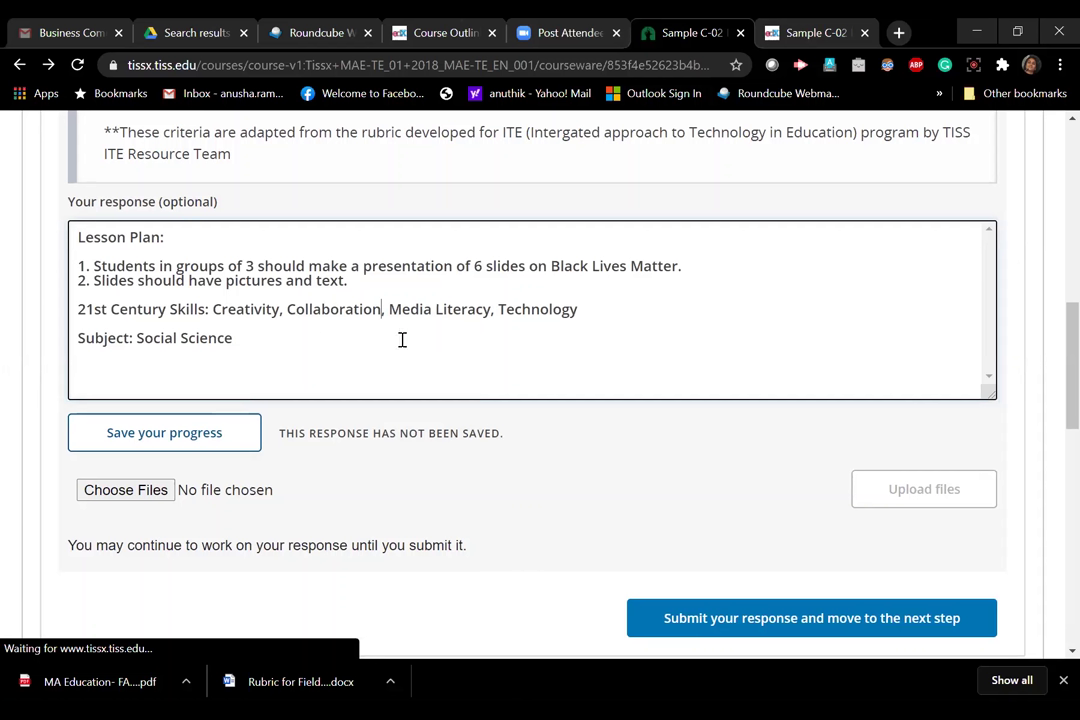
pyautogui.click(368, 356)
pyautogui.click(225, 434)
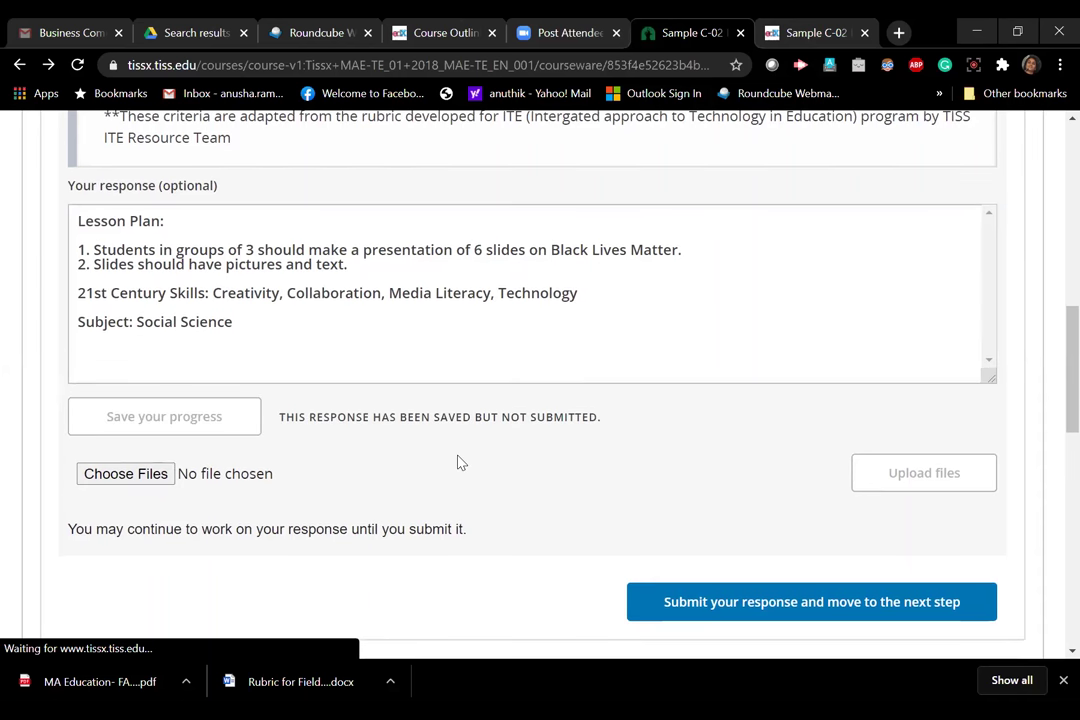
# Submit the lesson plan response, move to the next assessment step, and confirm the submission
pyautogui.scroll(-2, 460, 462)
pyautogui.scroll(1, 460, 455)
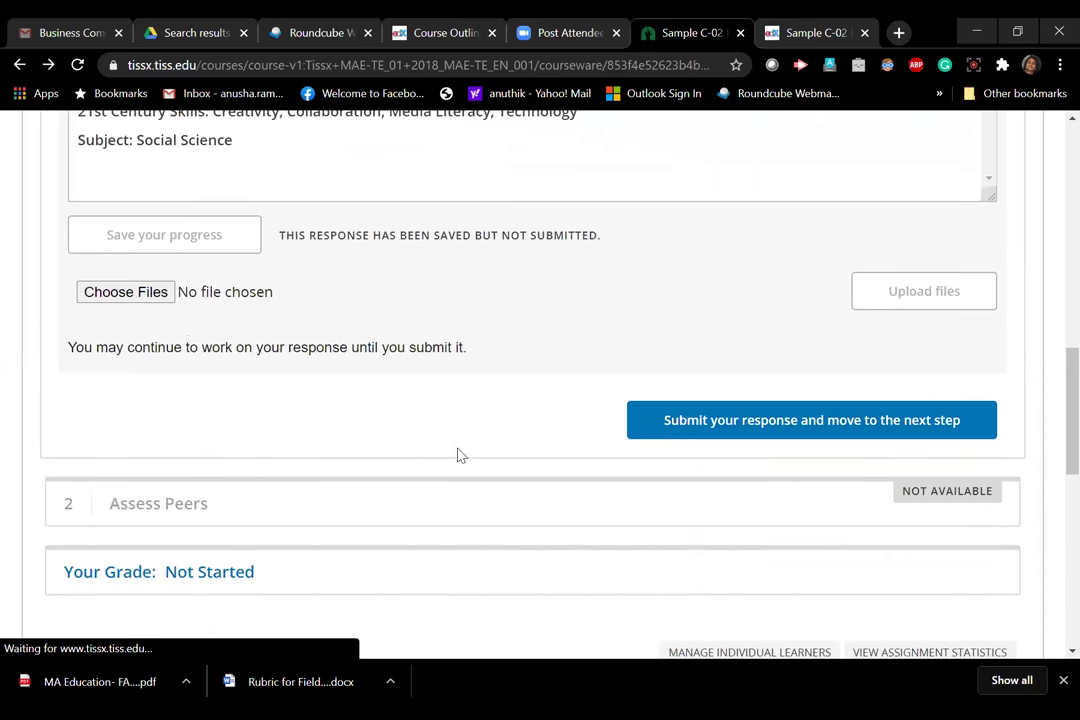
pyautogui.scroll(1, 460, 455)
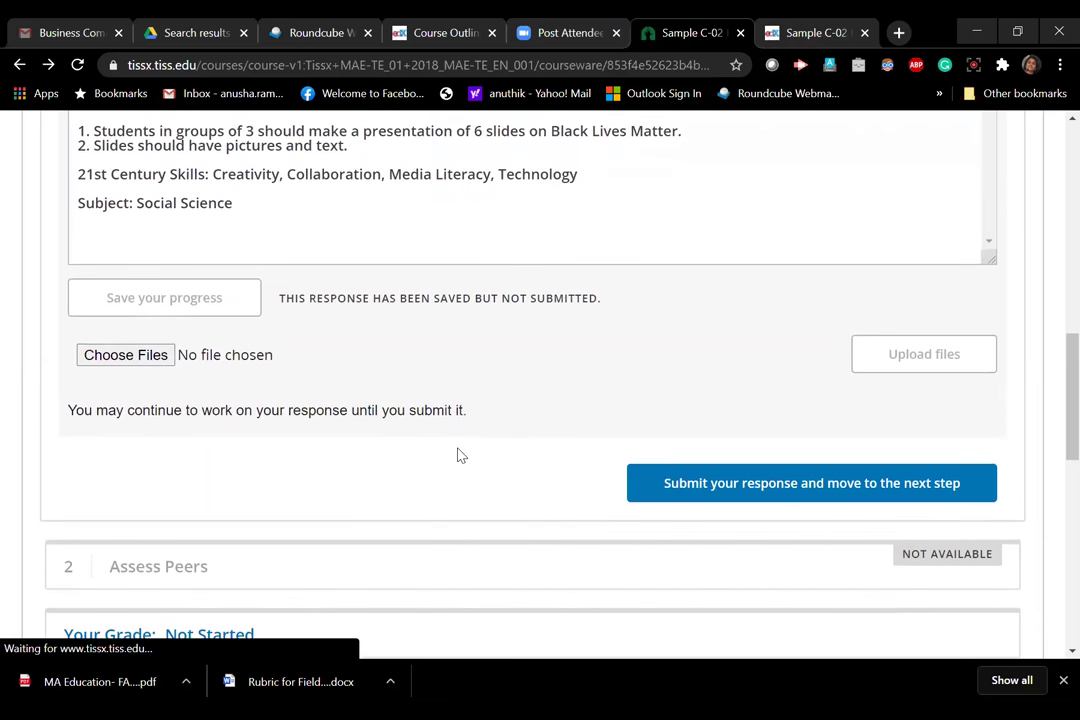
pyautogui.scroll(1, 460, 455)
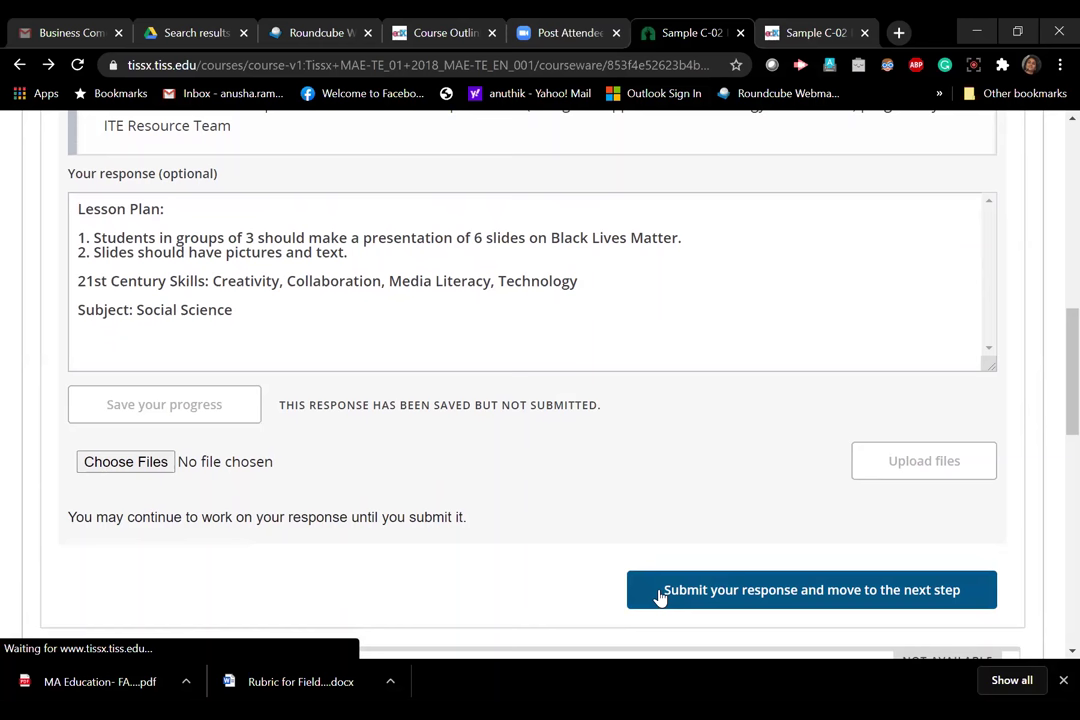
pyautogui.scroll(-2, 563, 558)
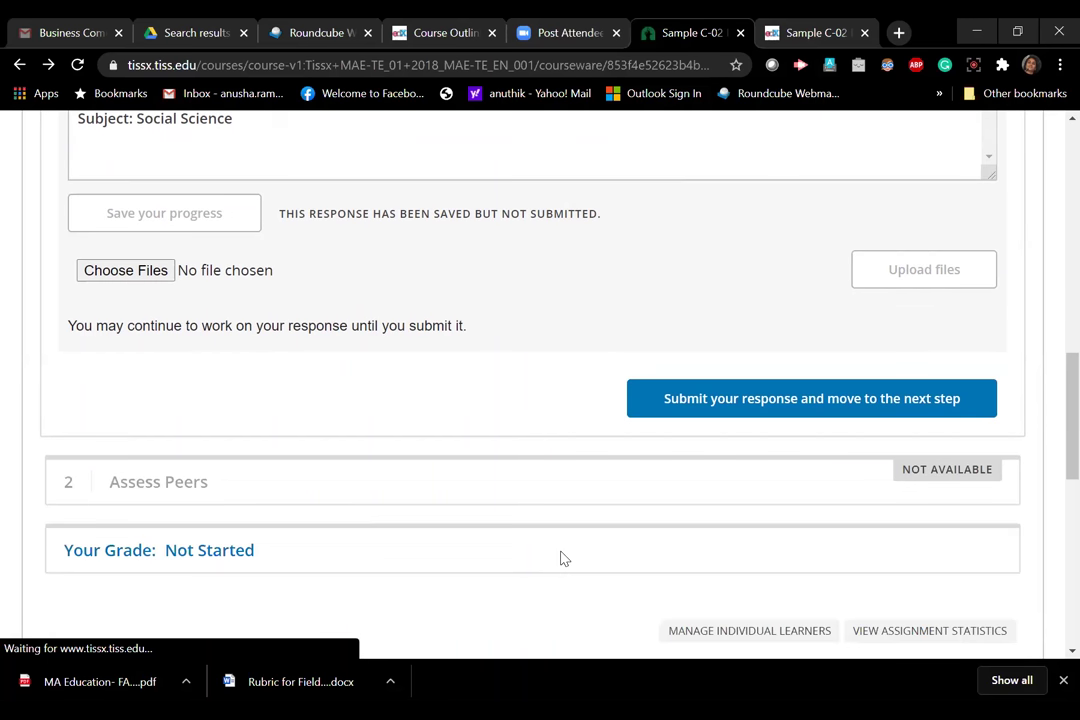
pyautogui.scroll(-1, 563, 558)
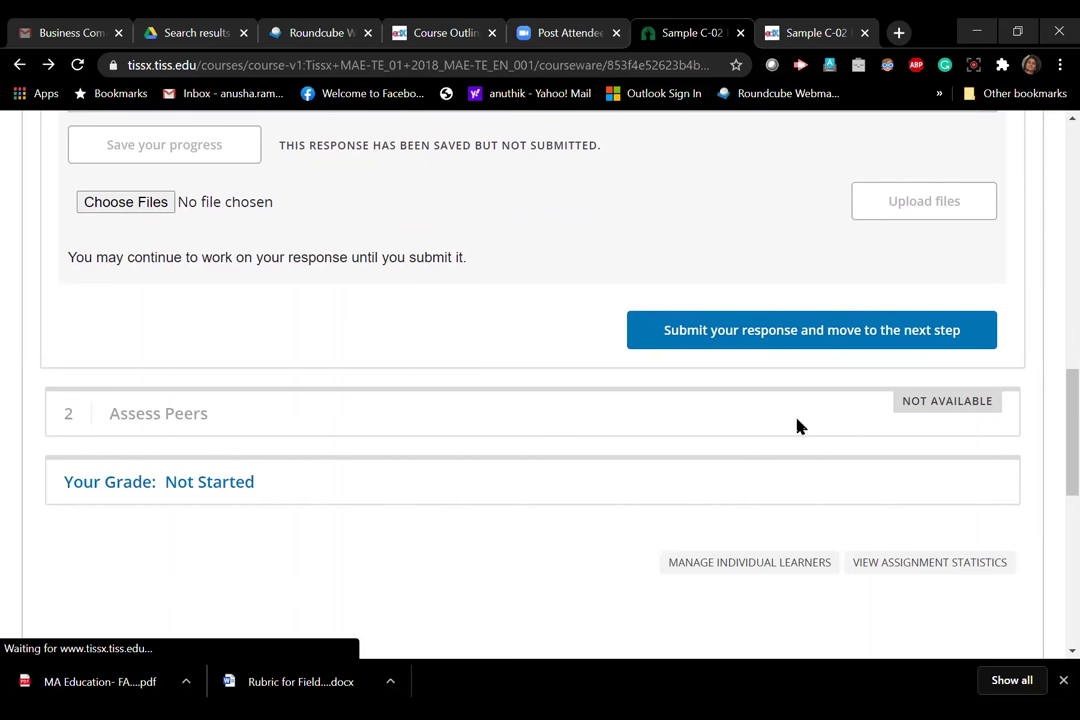
pyautogui.click(776, 352)
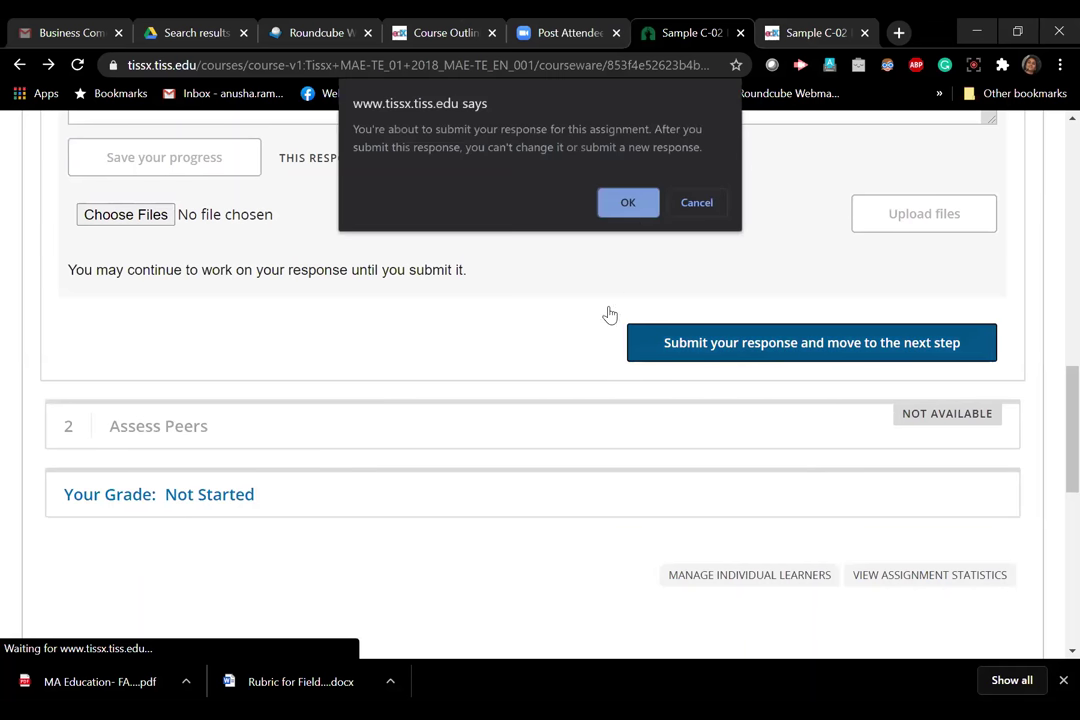
pyautogui.click(628, 203)
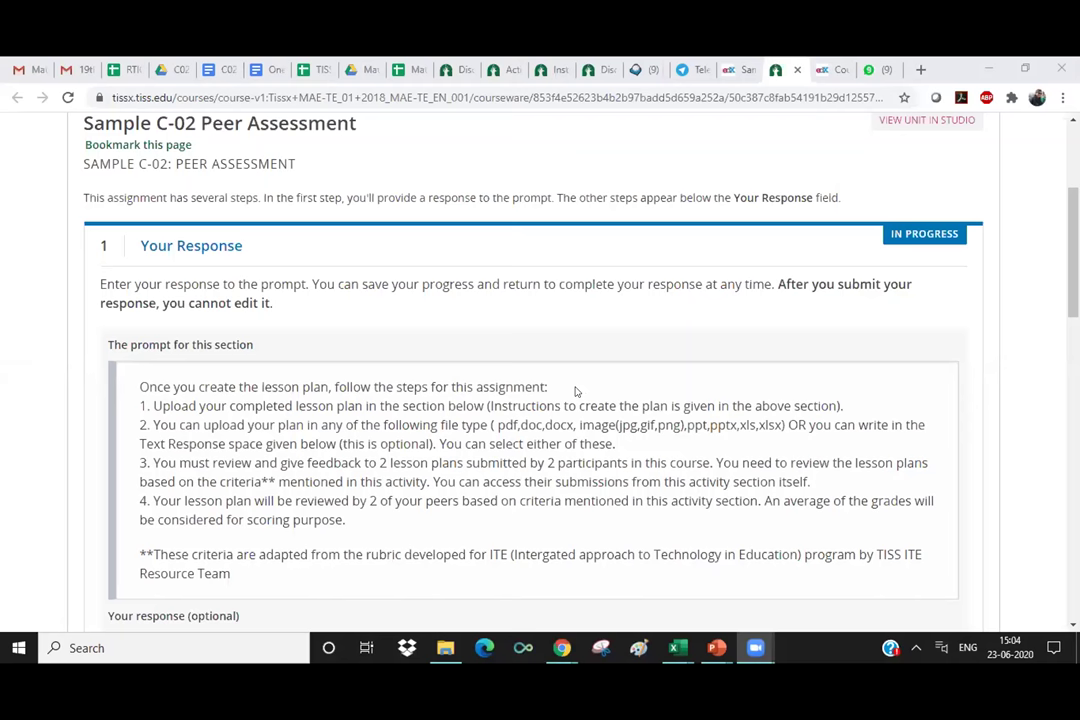
# Choose the lesson plan document "Sample Upload_LessonPLan Format.docx" from the Unit03 folder as the file for the response
pyautogui.scroll(-3, 575, 390)
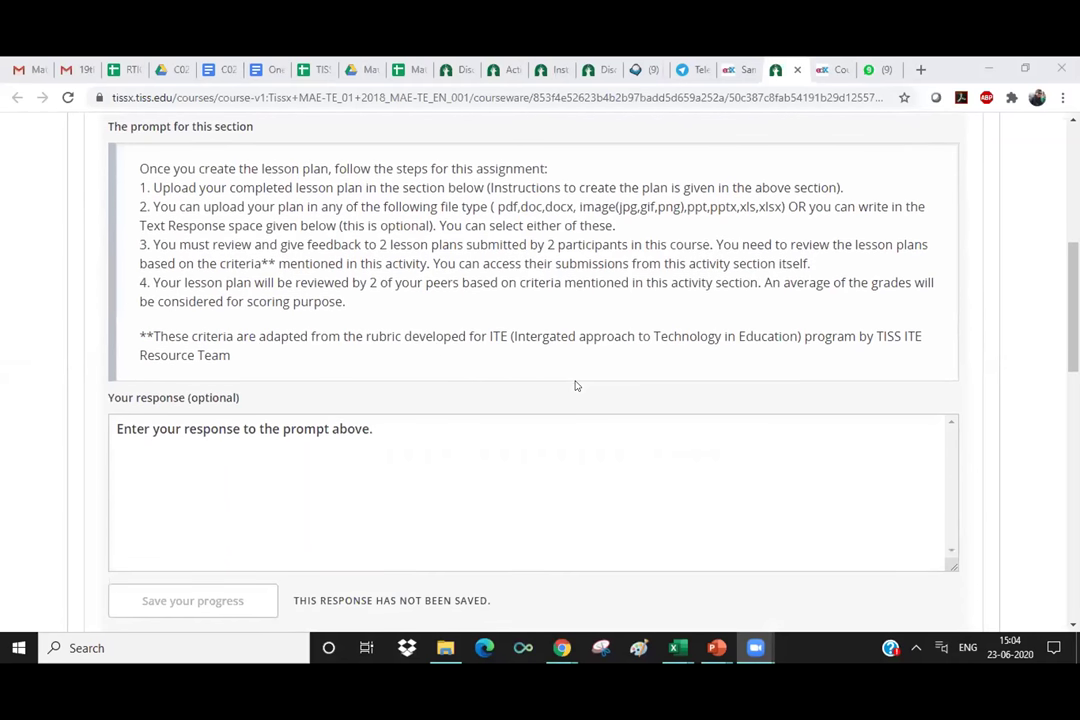
pyautogui.scroll(-4, 575, 386)
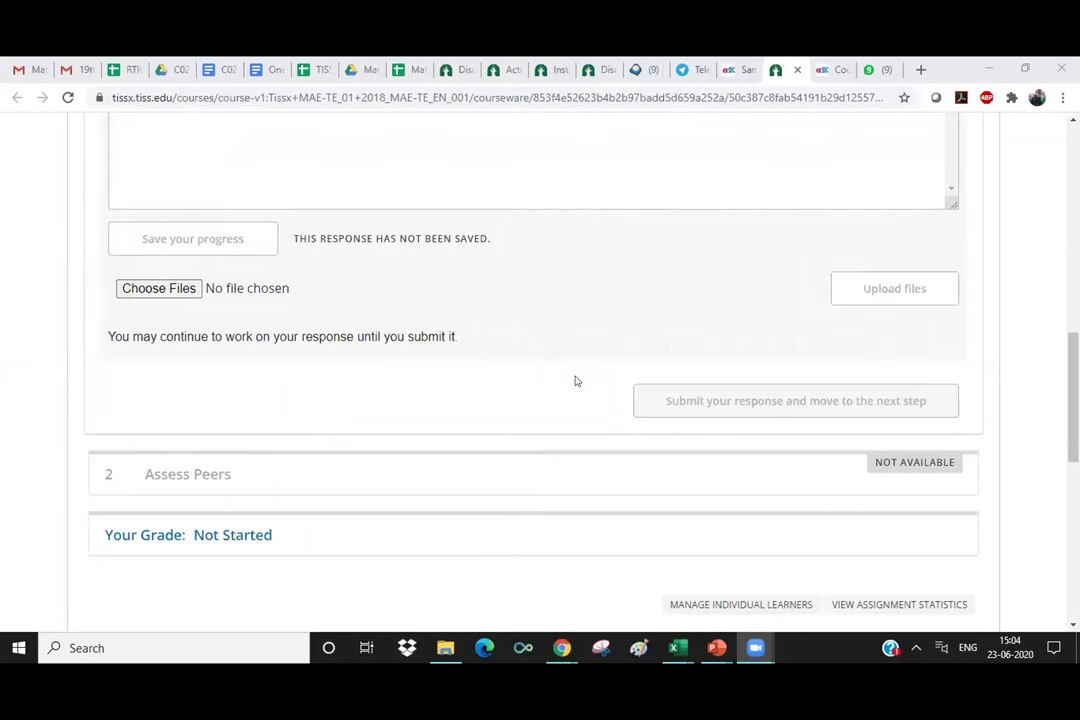
pyautogui.scroll(1, 575, 381)
pyautogui.scroll(2, 575, 381)
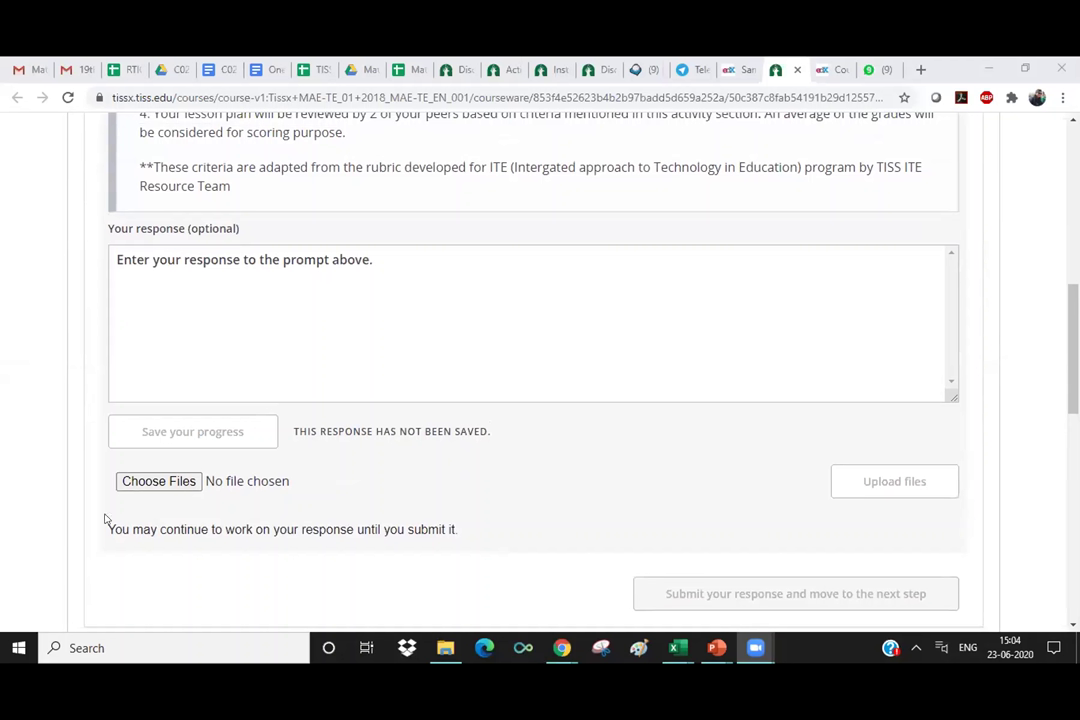
pyautogui.click(170, 482)
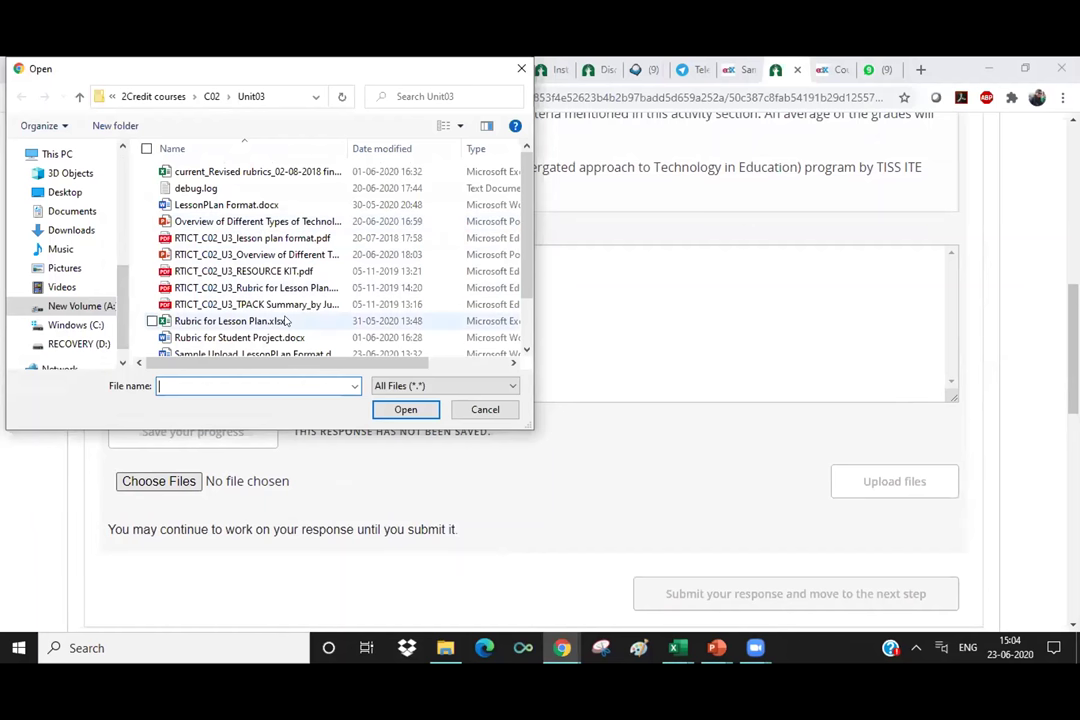
pyautogui.doubleClick(249, 353)
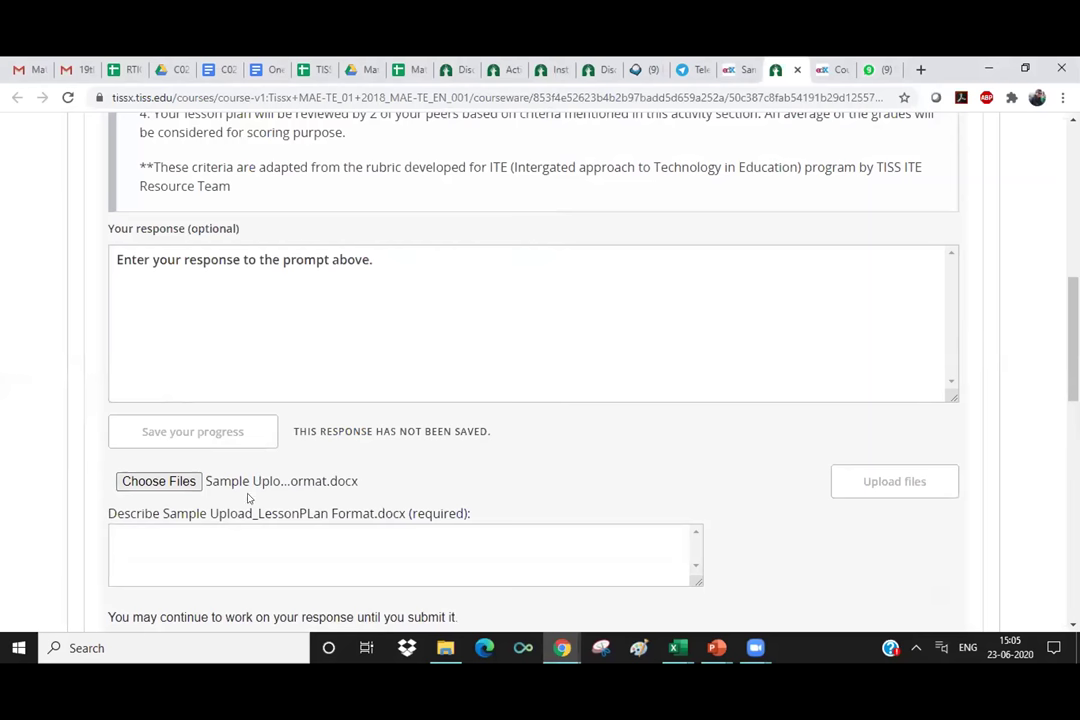
# Describe the chosen lesson plan file as "My Lesson Plan_" followed by the participant's first name
pyautogui.scroll(-1, 420, 482)
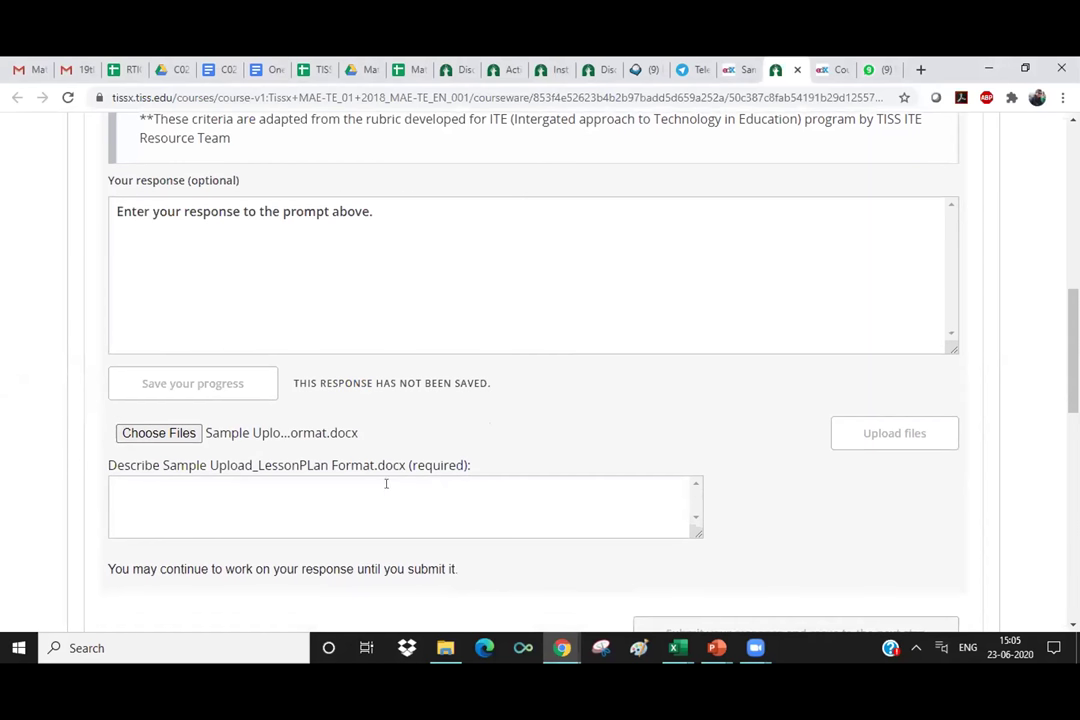
pyautogui.click(386, 484)
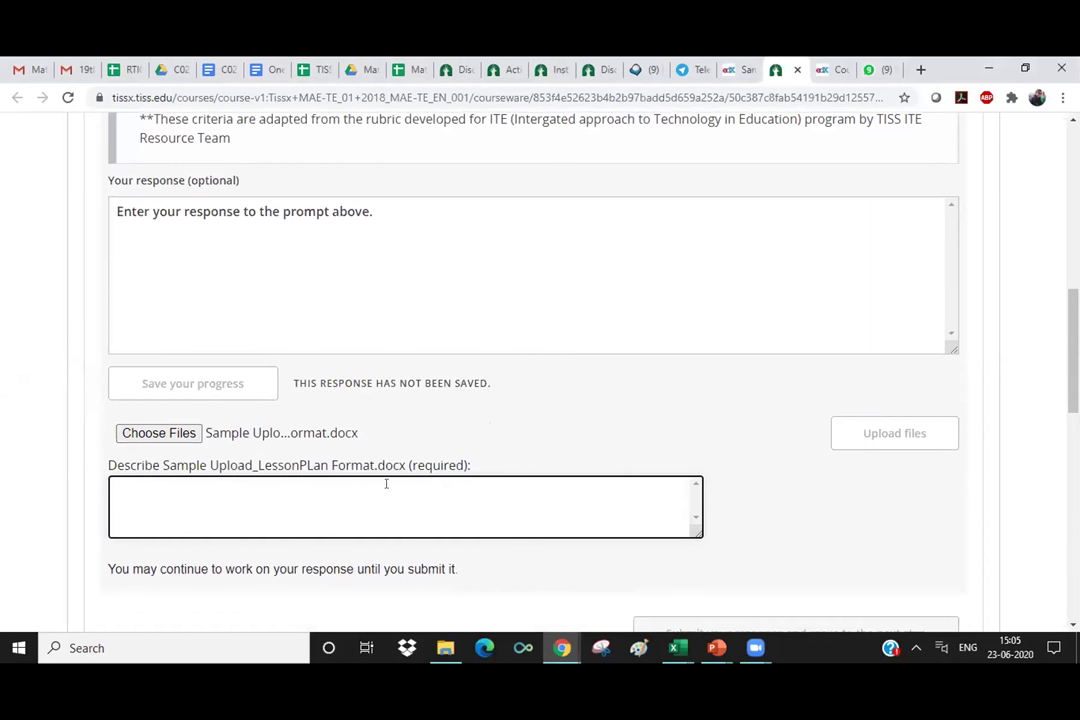
pyautogui.write('My ')
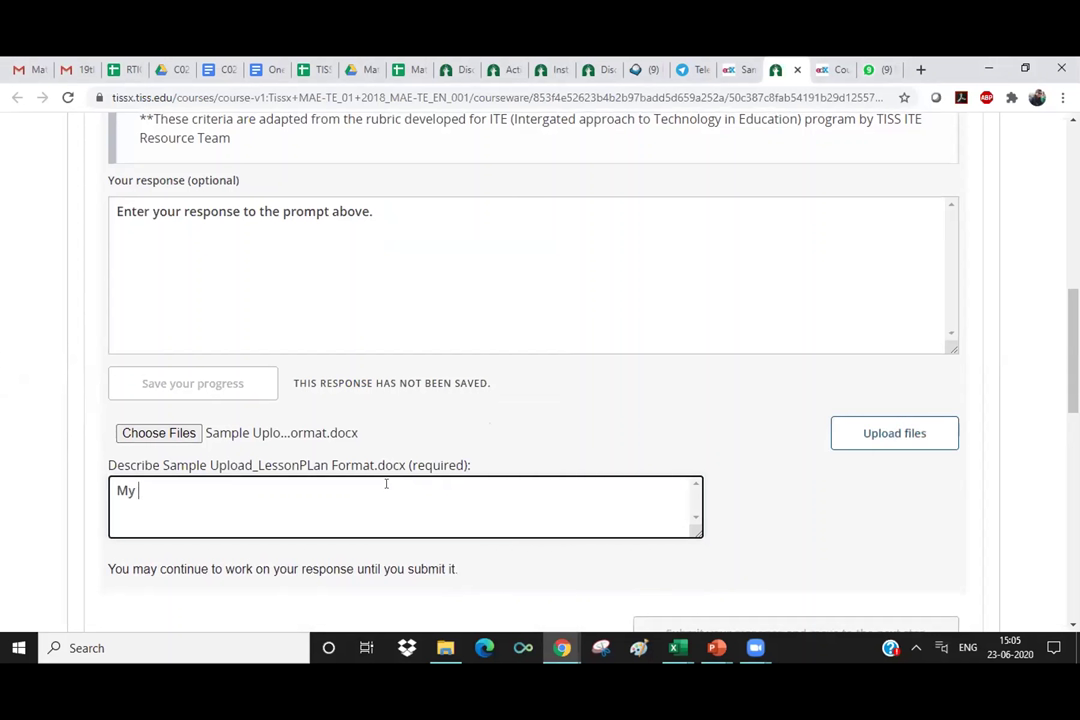
pyautogui.write('Lesson Plan_Sohini')
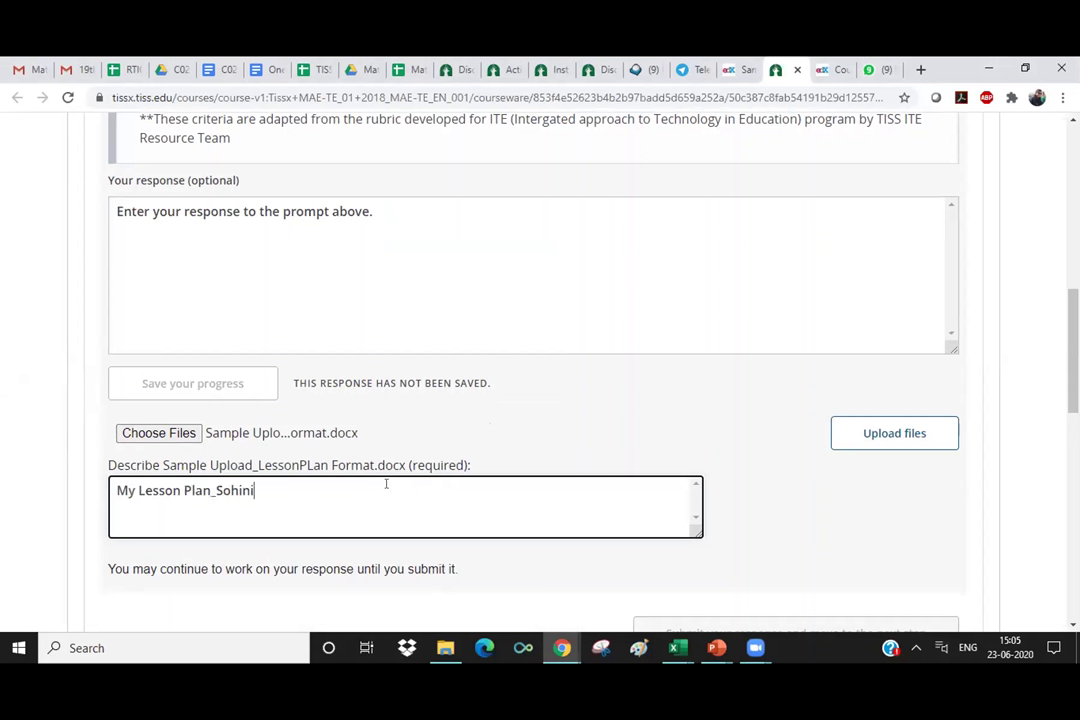
pyautogui.scroll(-1, 386, 484)
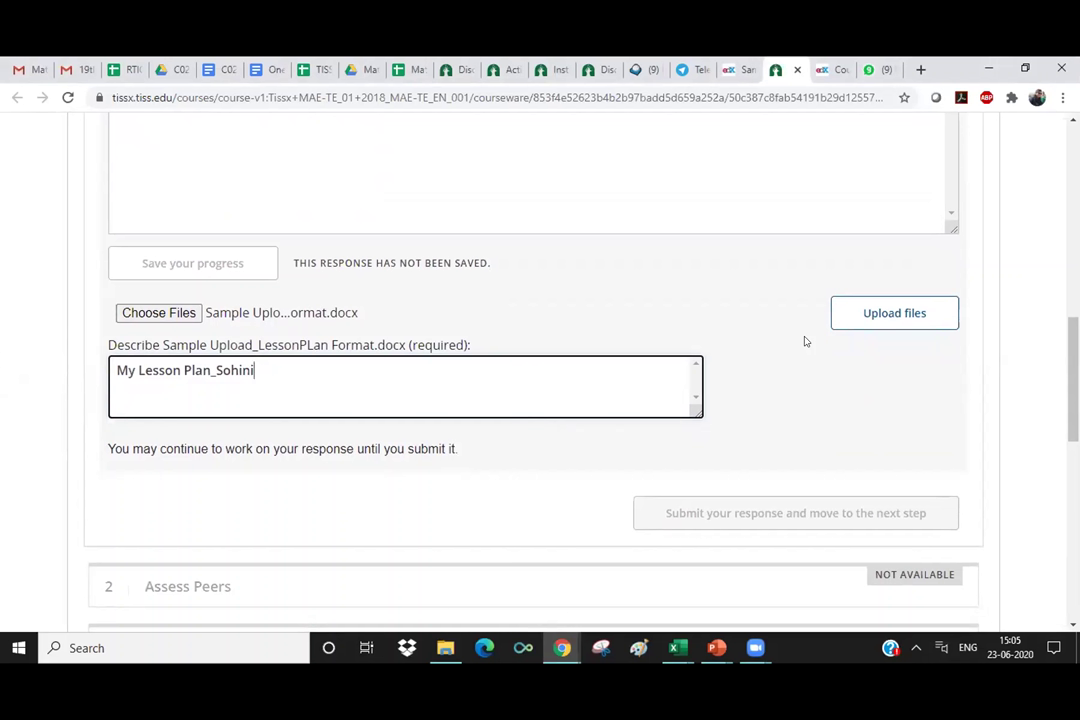
# Upload the chosen lesson plan file, submit the response to move to the next assessment step, and confirm the submission
pyautogui.click(909, 316)
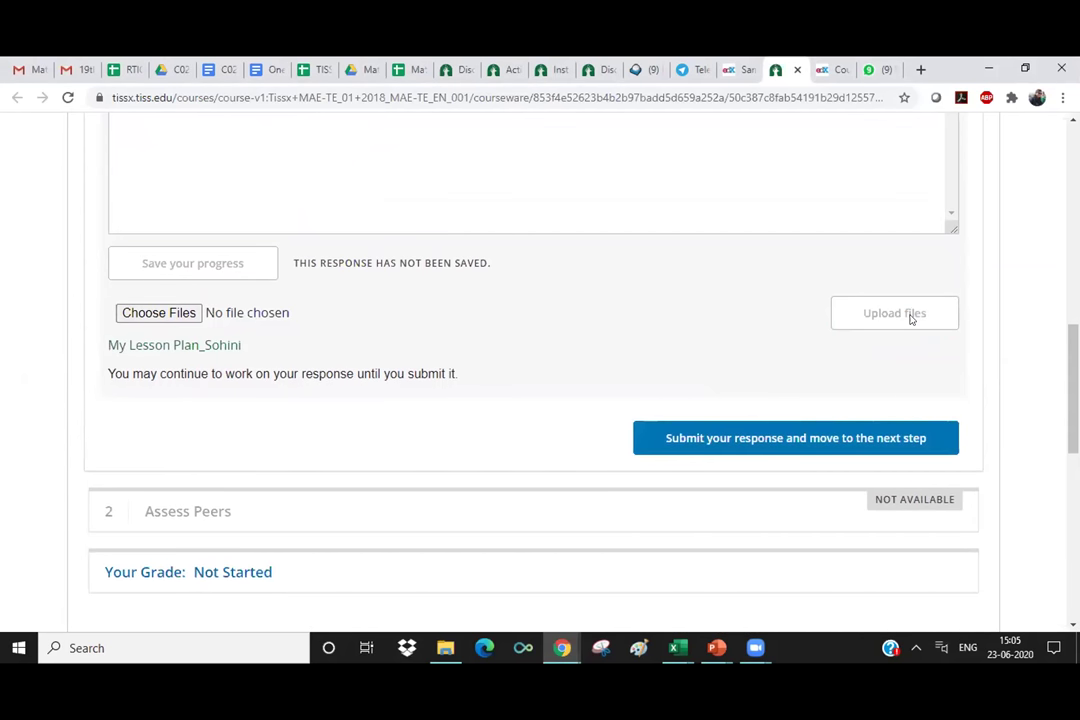
pyautogui.click(776, 446)
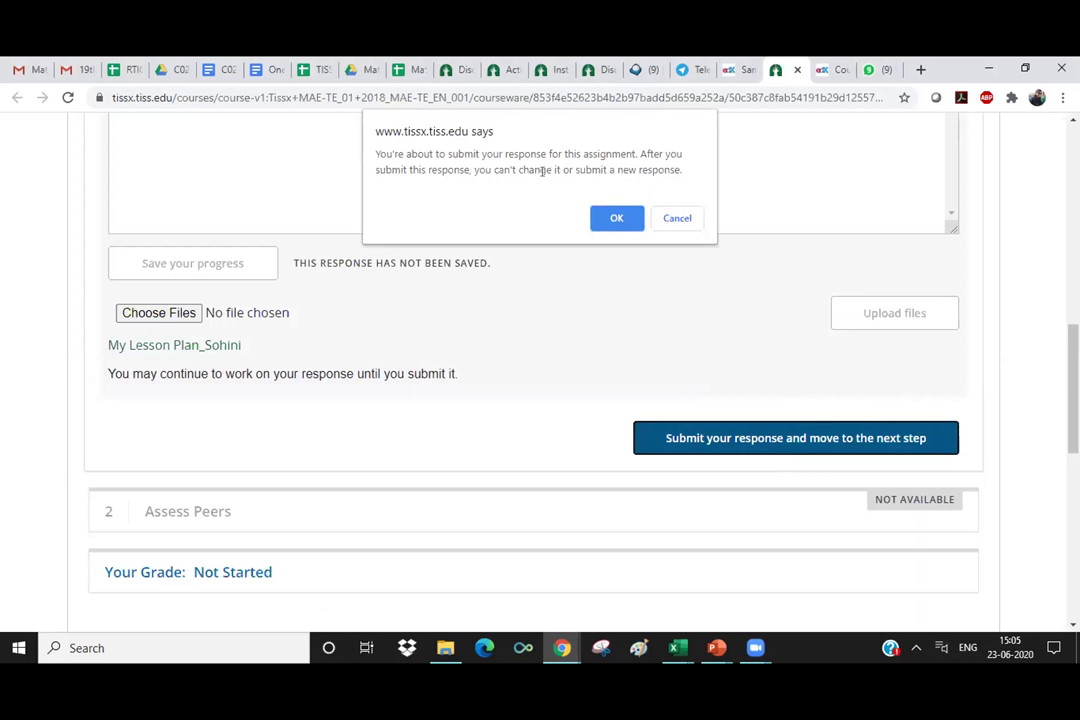
pyautogui.click(604, 220)
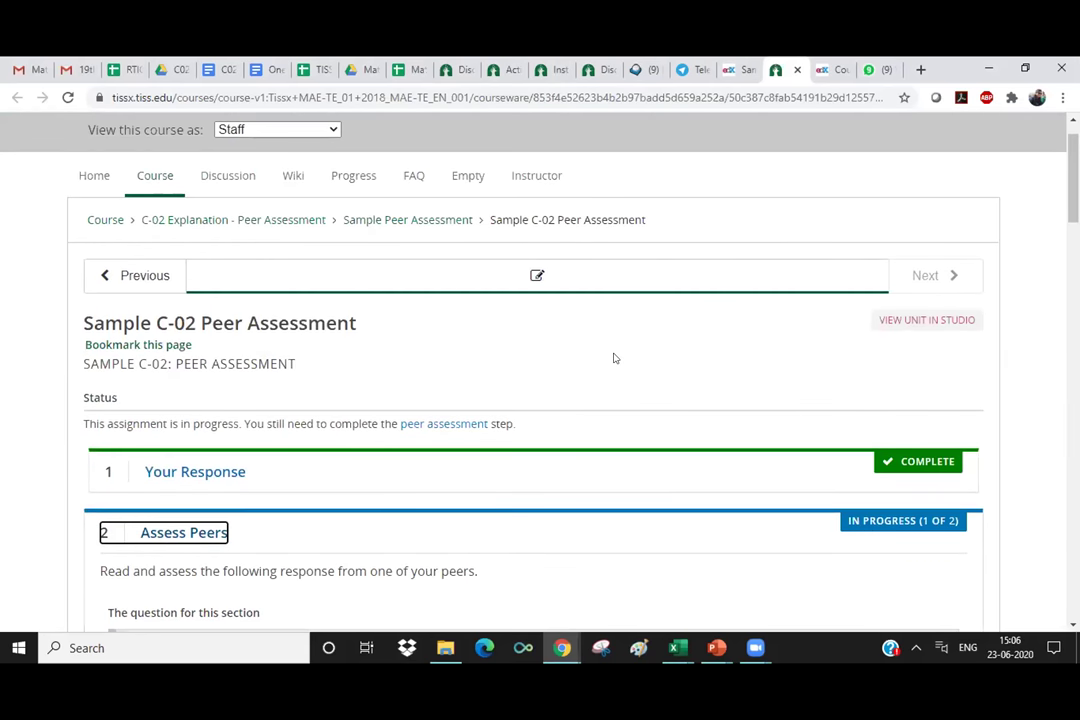
# Examine the Assess Peers section: the question, the peer's lesson plan response, the associated files and the first rating criterion
pyautogui.scroll(-3, 615, 358)
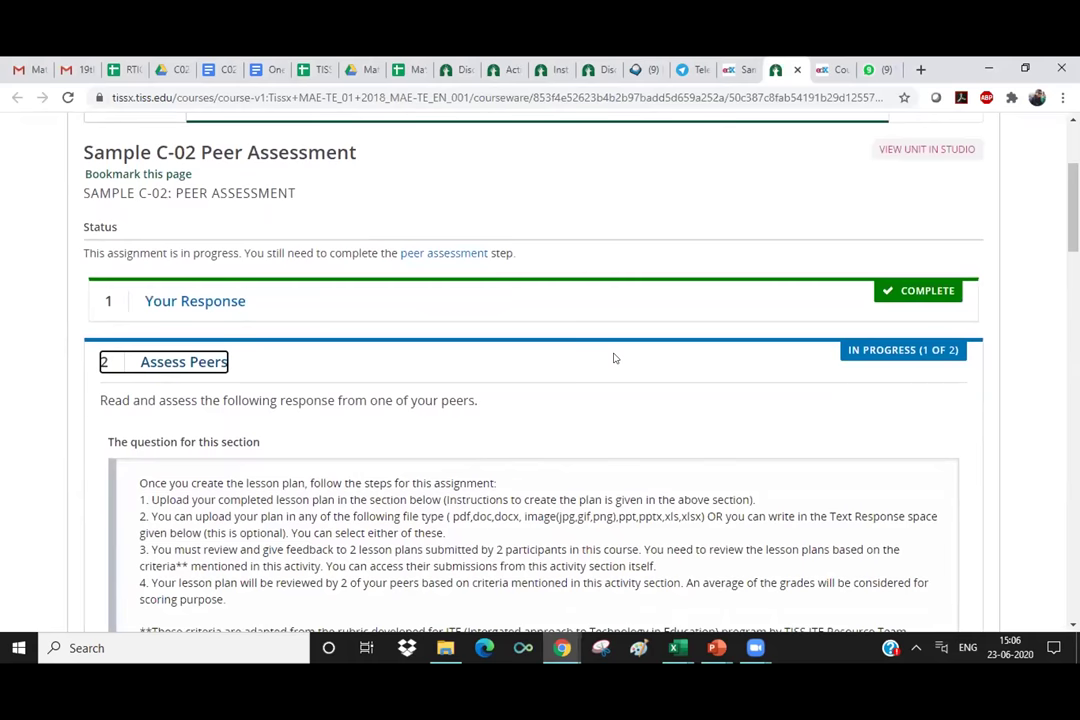
pyautogui.scroll(-3, 615, 358)
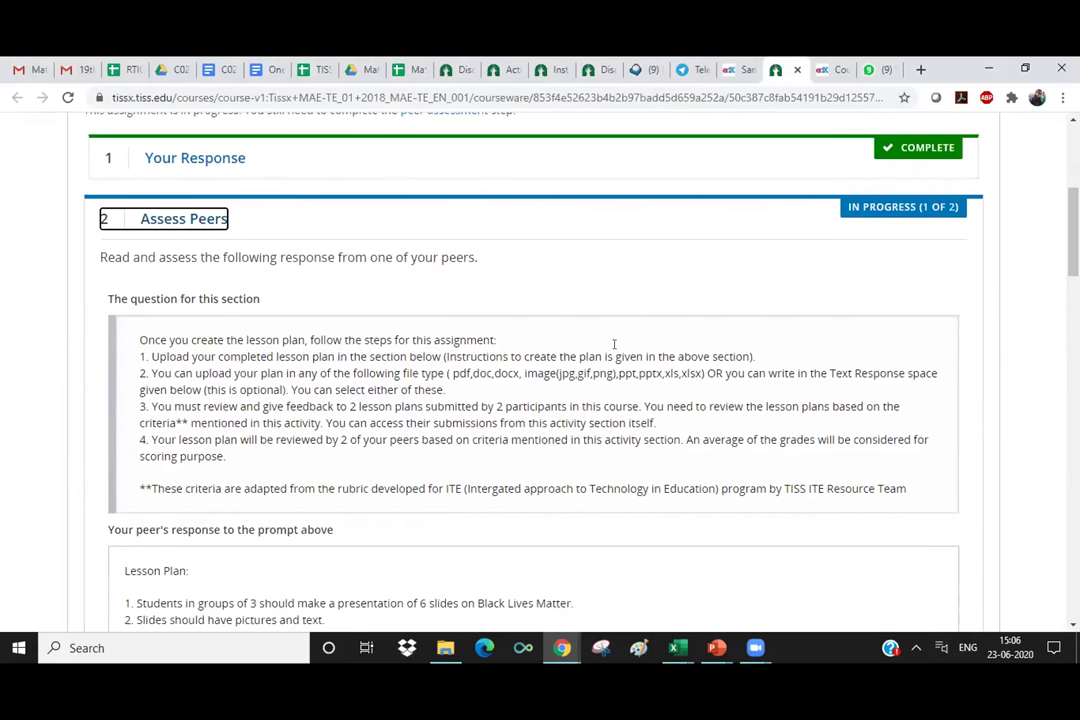
pyautogui.scroll(-3, 620, 342)
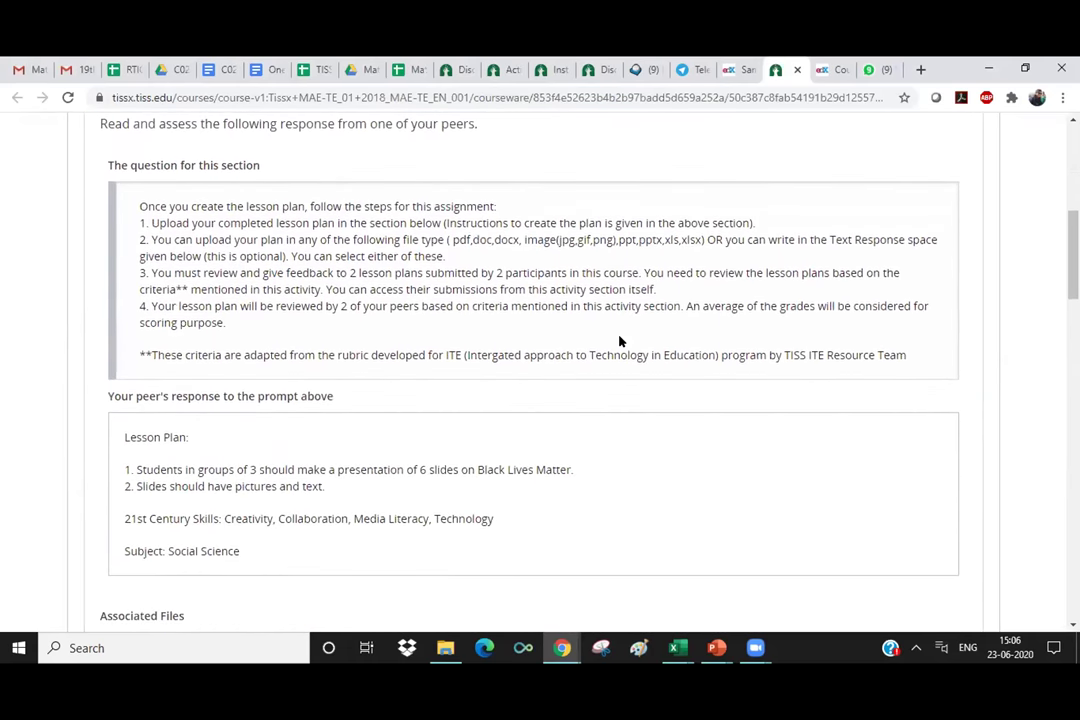
pyautogui.scroll(3, 620, 342)
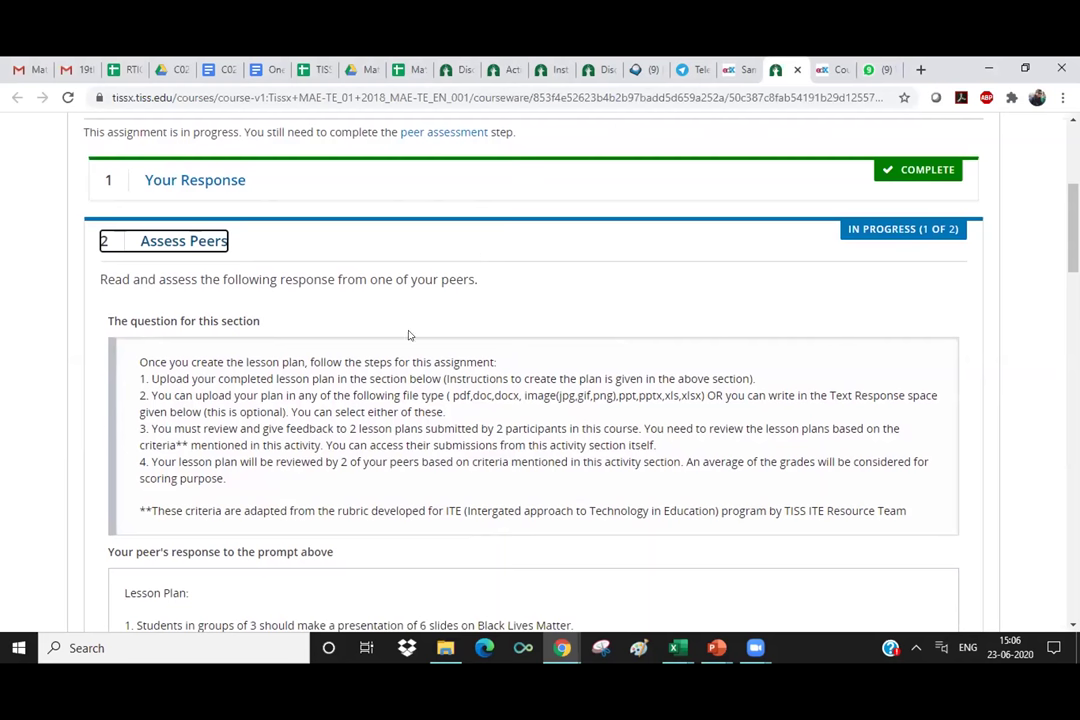
pyautogui.scroll(-3, 409, 334)
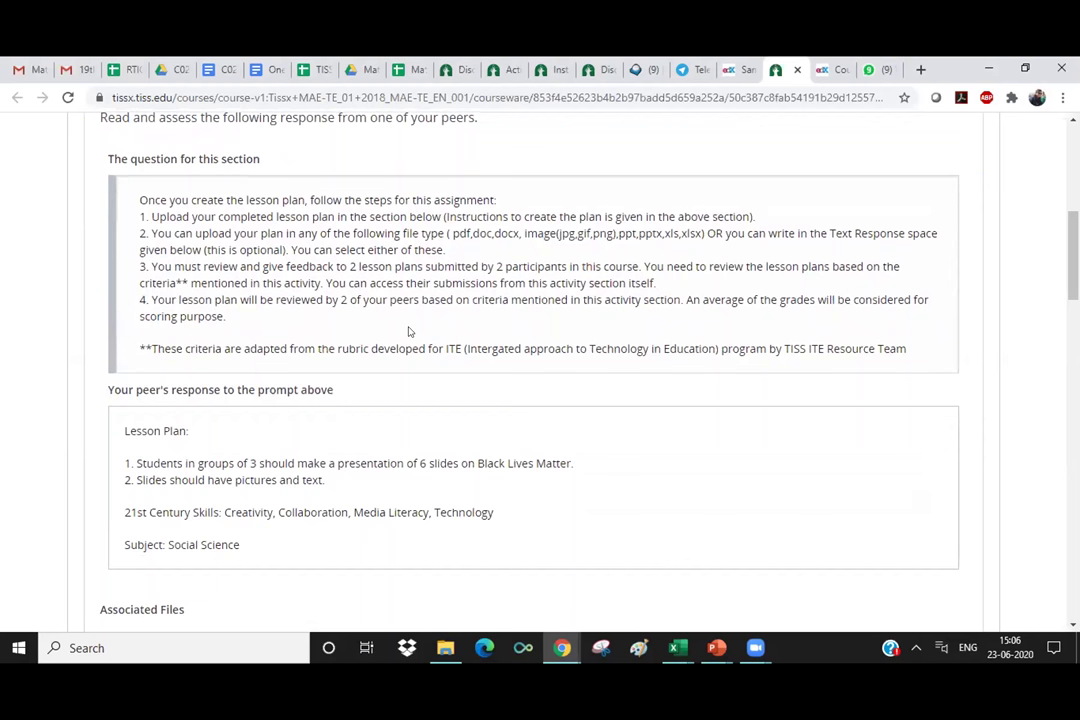
pyautogui.scroll(-1, 409, 332)
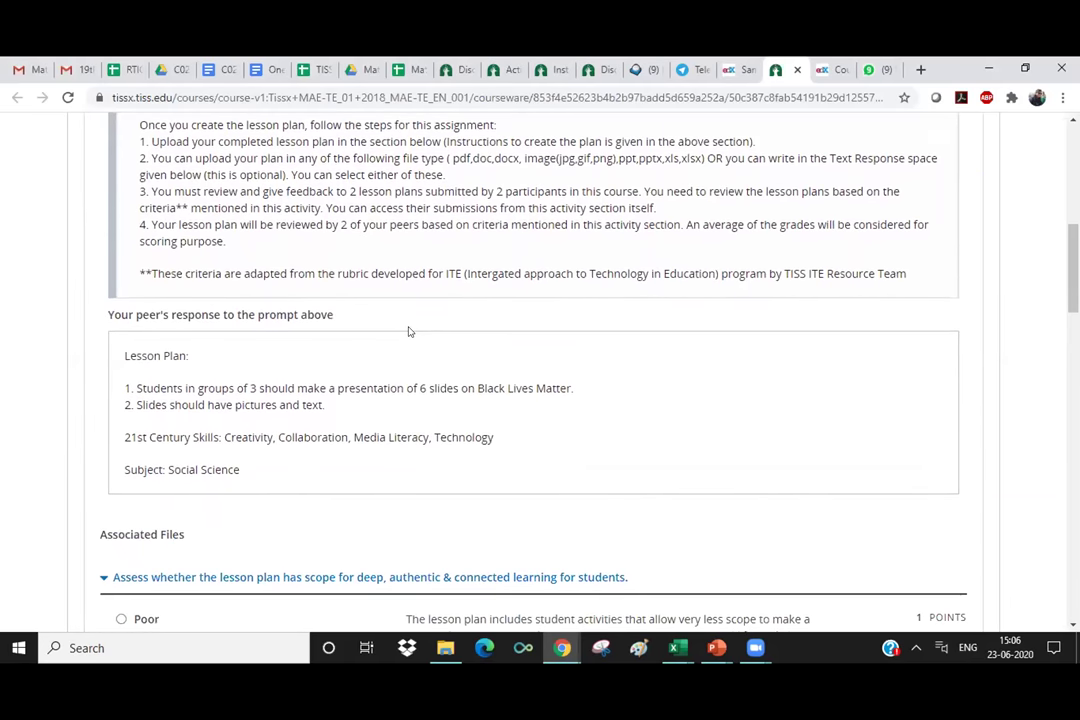
pyautogui.scroll(-1, 409, 332)
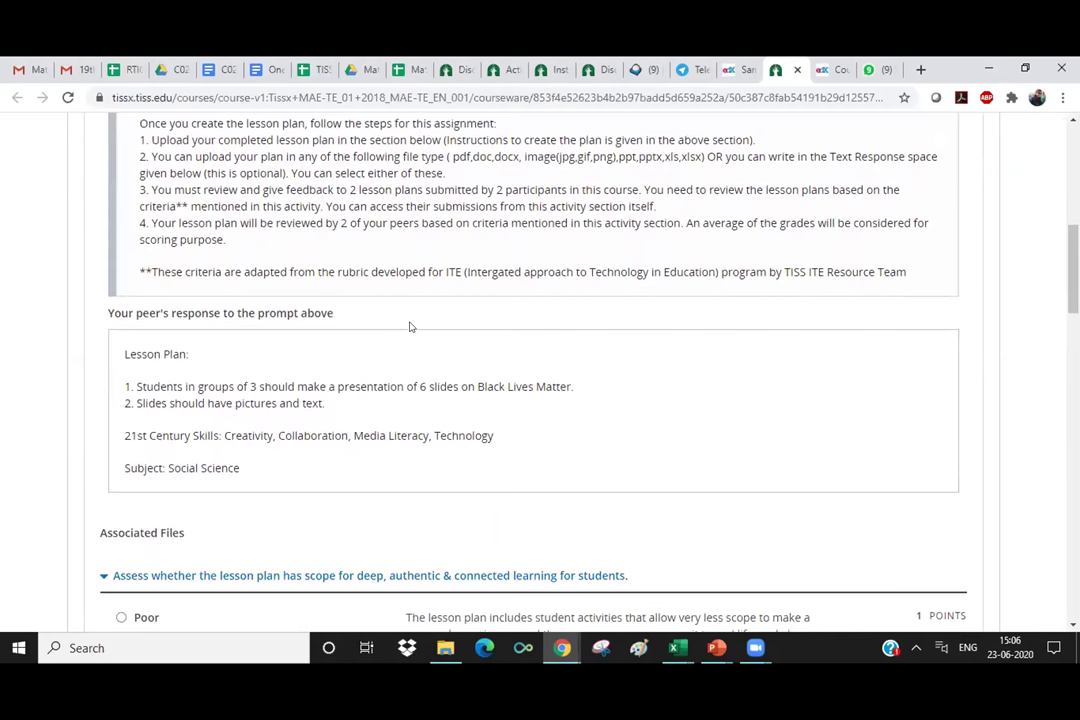
pyautogui.scroll(-1, 409, 325)
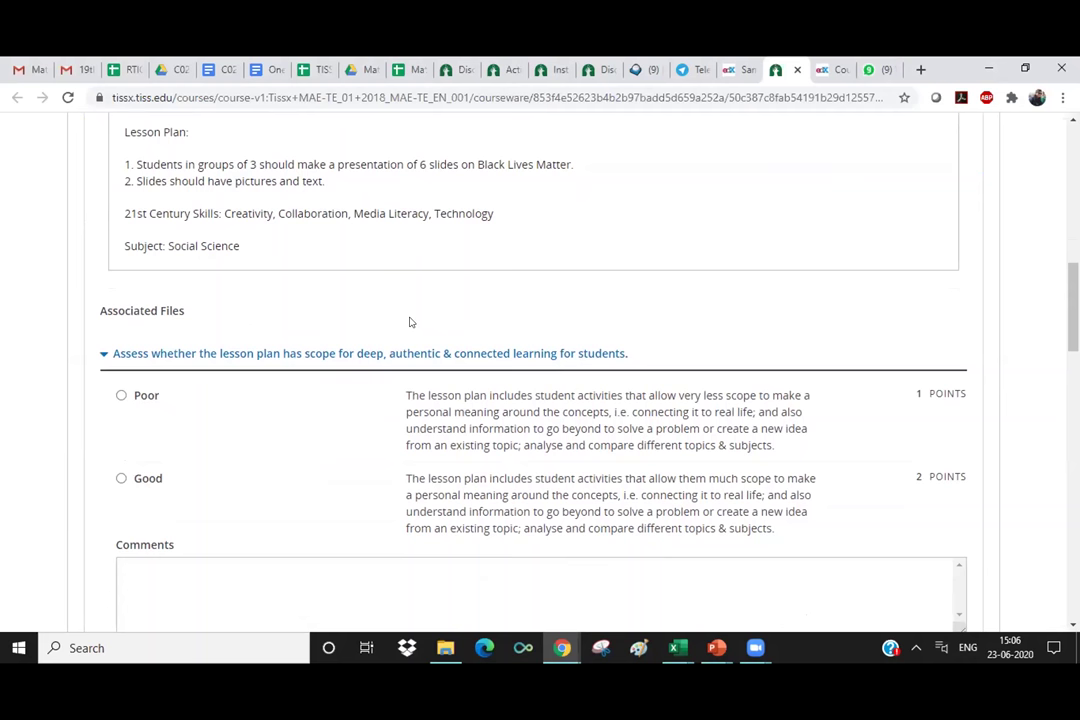
pyautogui.scroll(1, 409, 322)
pyautogui.scroll(-1, 409, 322)
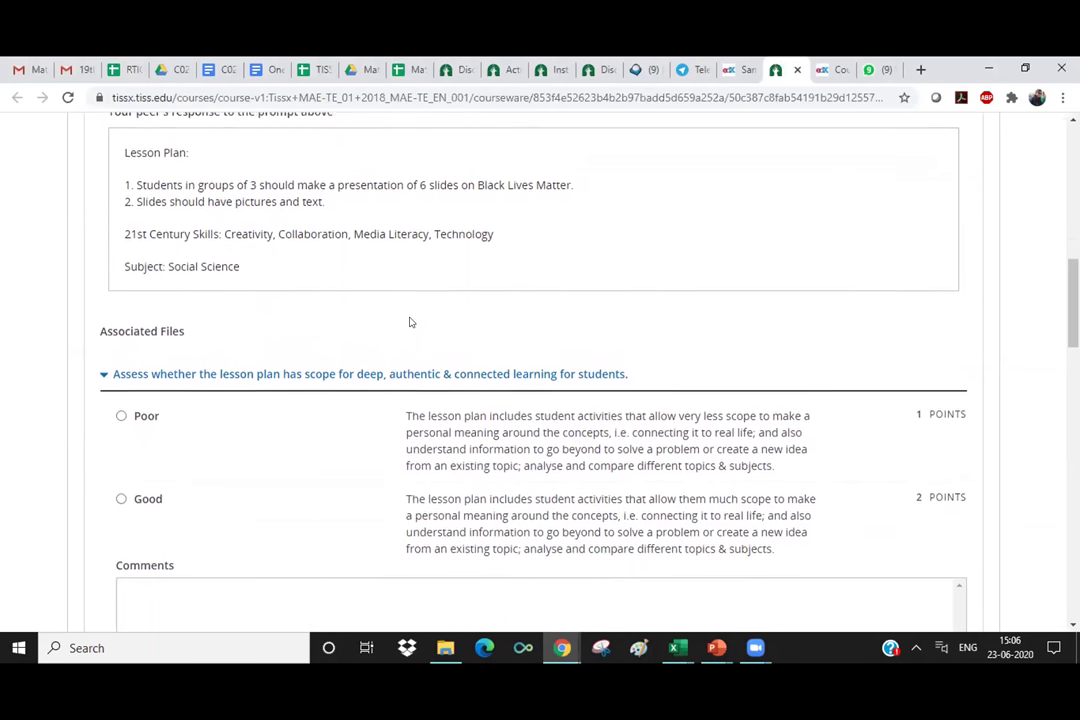
pyautogui.scroll(-2, 409, 322)
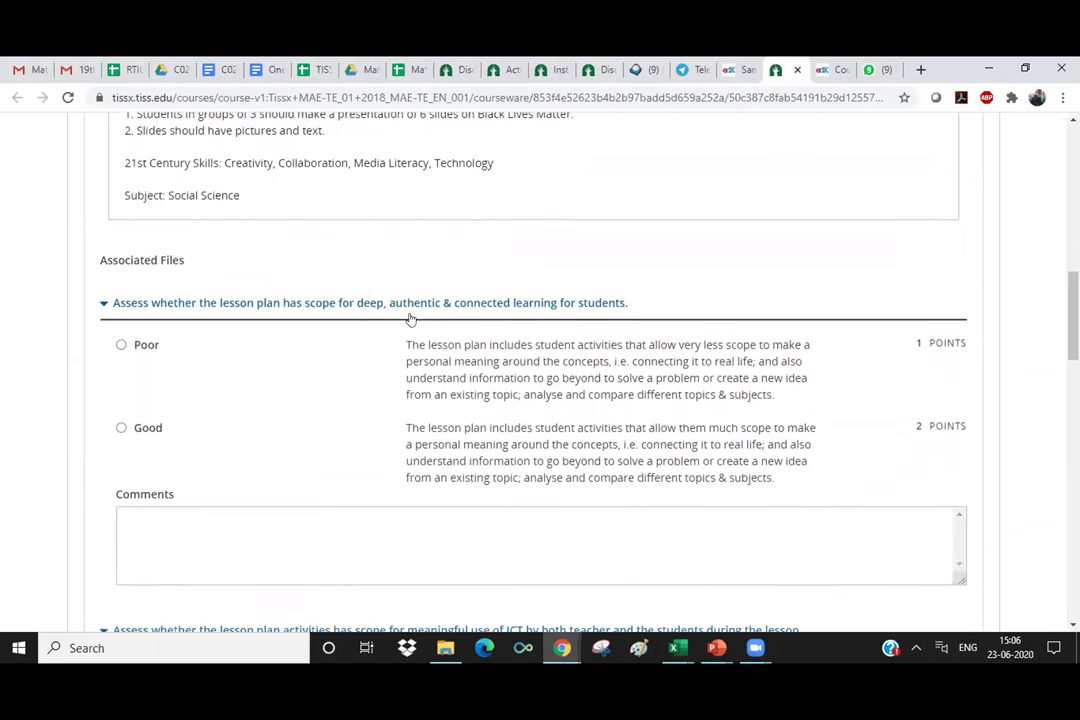
pyautogui.scroll(-1, 410, 320)
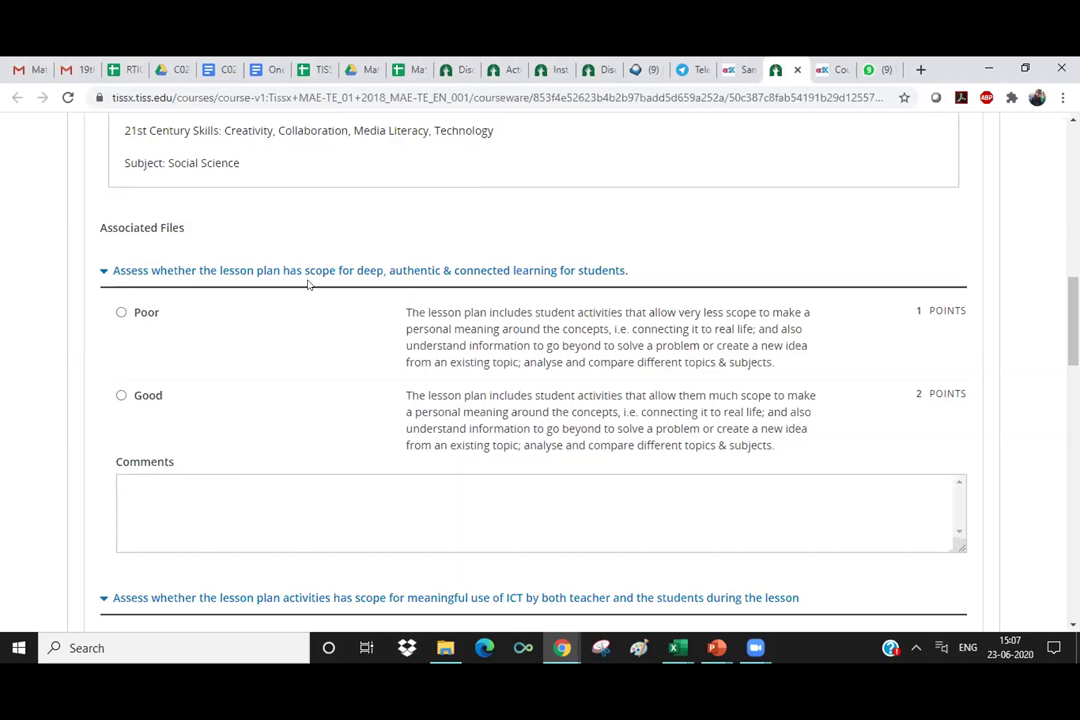
# Rate the peer's lesson plan Poor for deep, authentic and connected learning, for meaningful use of ICT, and for 21st century skills
pyautogui.click(120, 314)
pyautogui.scroll(-5, 224, 429)
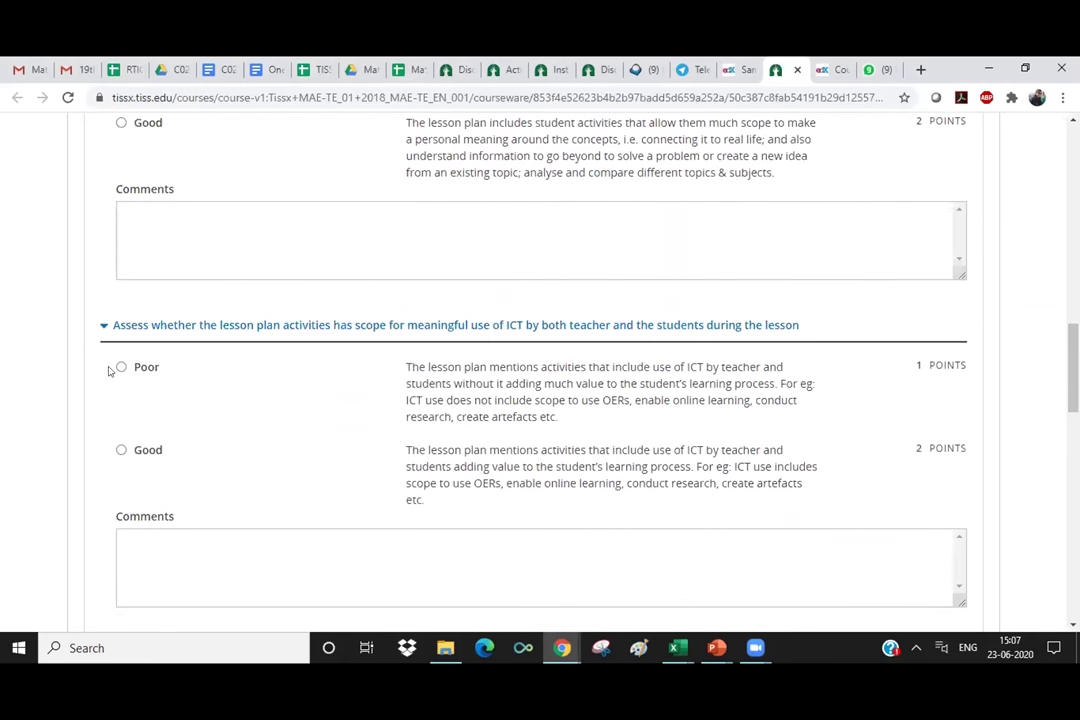
pyautogui.click(121, 368)
pyautogui.scroll(-2, 224, 520)
pyautogui.scroll(-4, 227, 520)
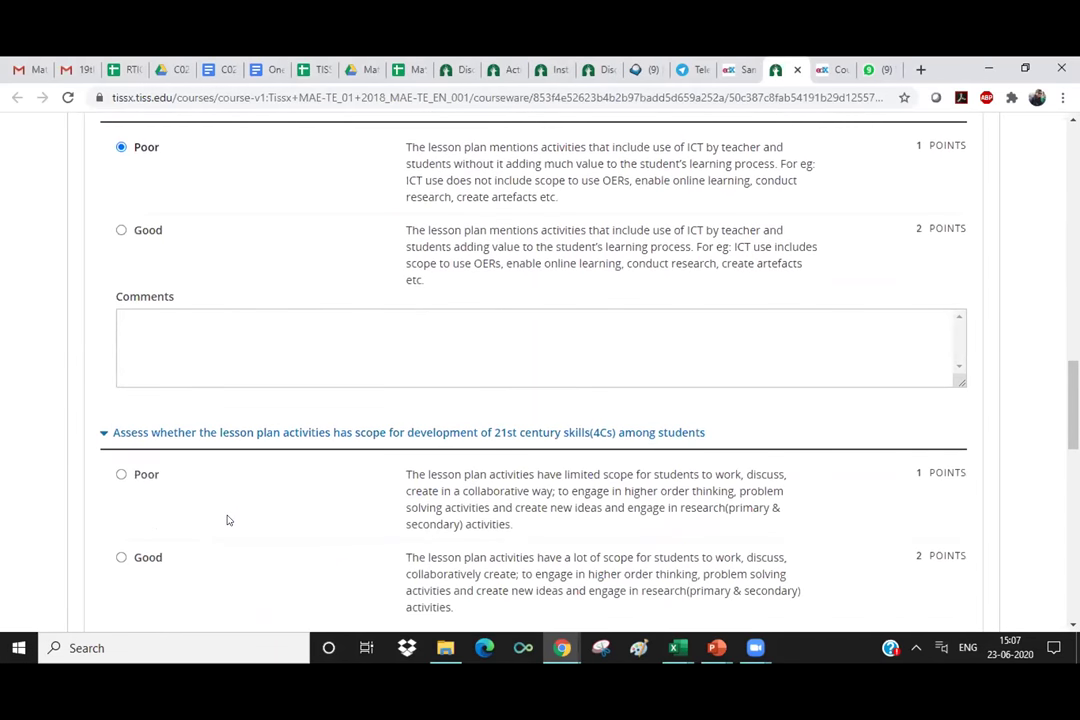
pyautogui.scroll(-1, 228, 516)
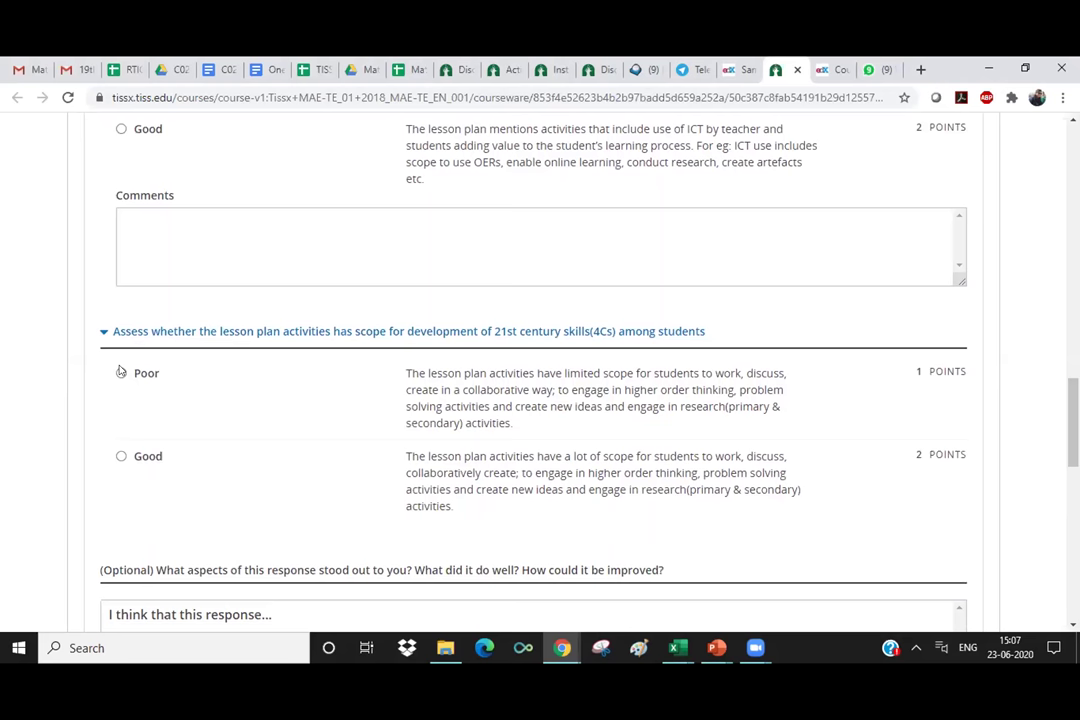
pyautogui.click(120, 371)
# Enter the optional feedback "Would recommend you to check the lesson plan rubric before you create the plan. Thanks. Good attempt"
pyautogui.scroll(-3, 297, 491)
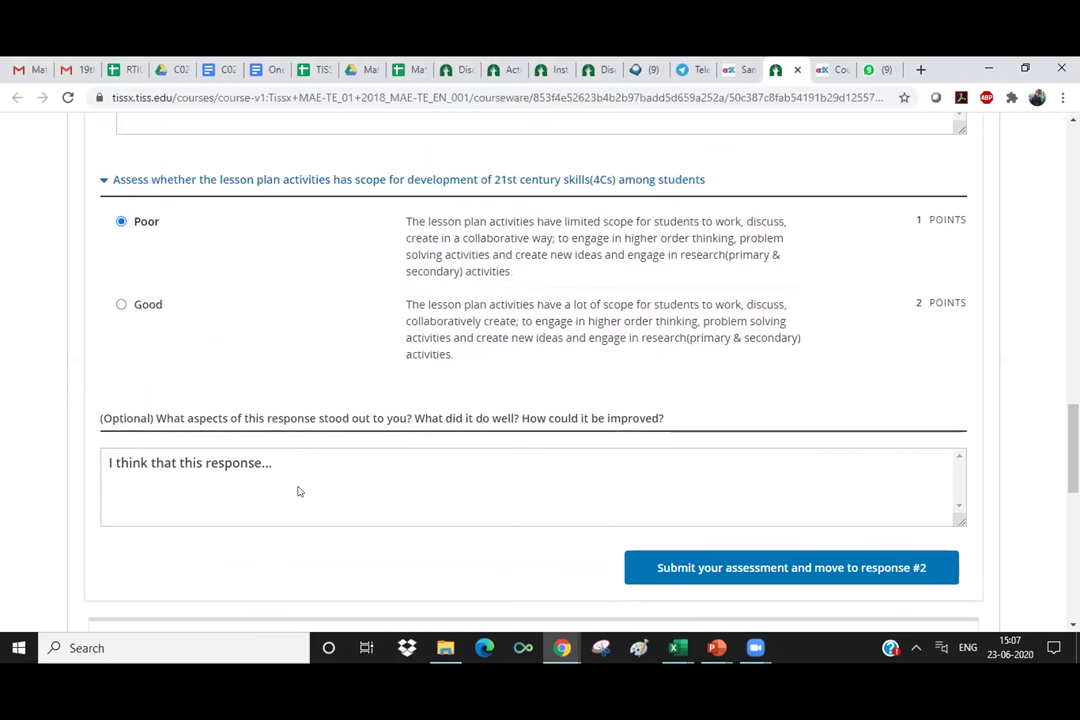
pyautogui.click(265, 468)
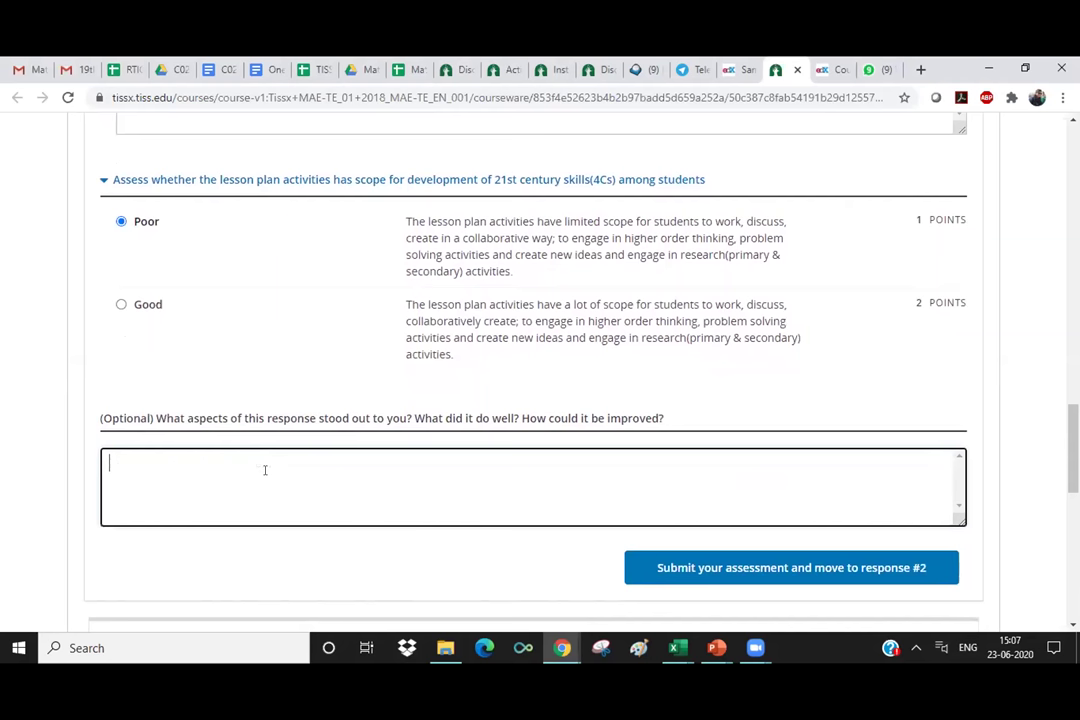
pyautogui.write('Would recommend you ')
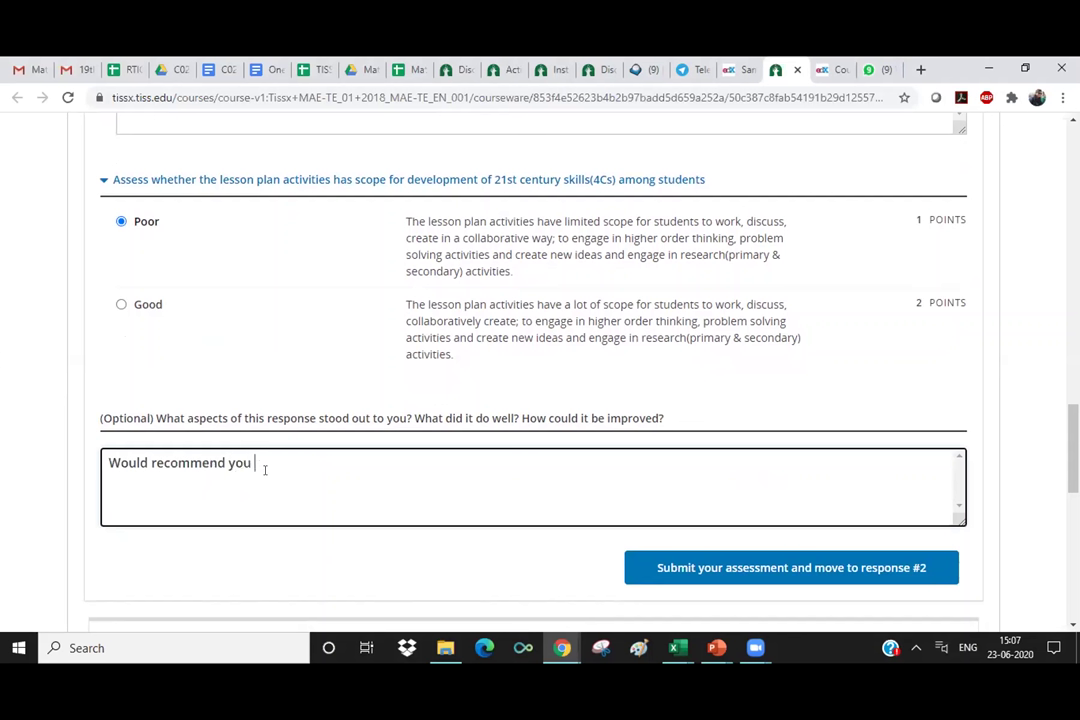
pyautogui.write('to check the lesson plan ru')
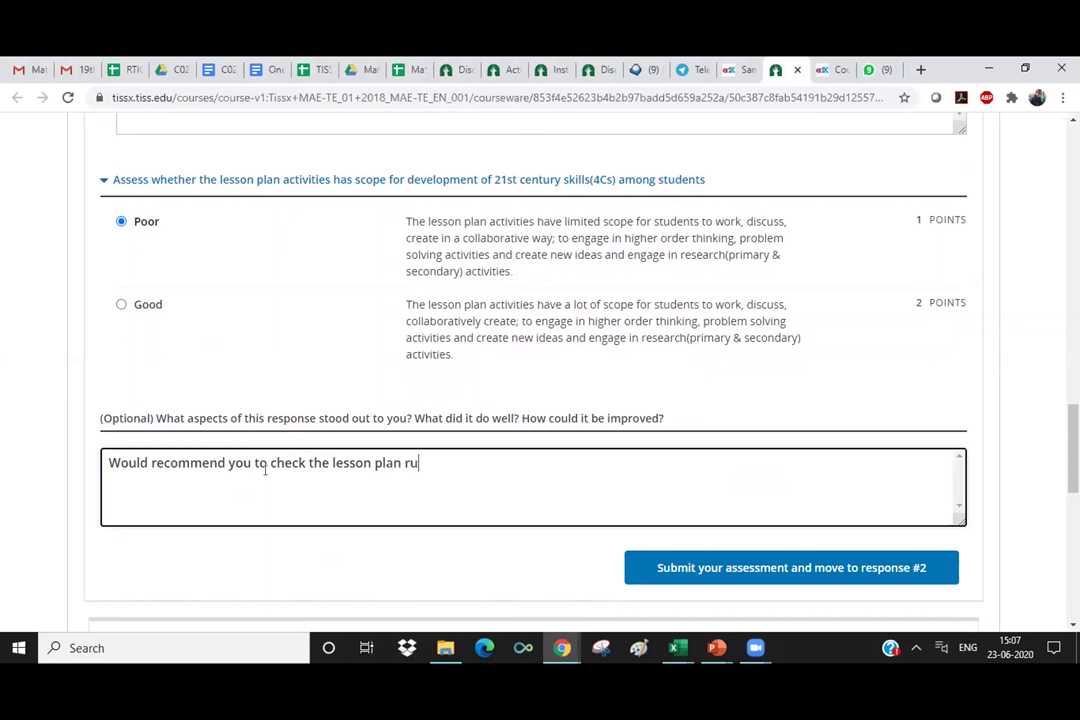
pyautogui.write('bric before you create t')
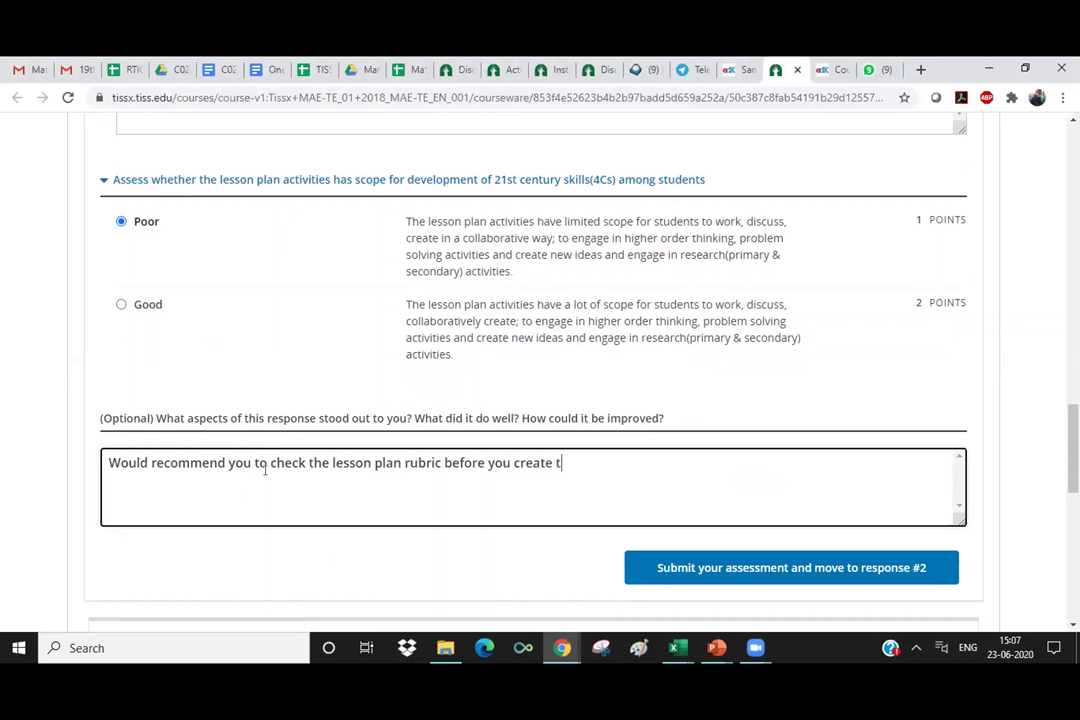
pyautogui.write('he plan. Thanks. ')
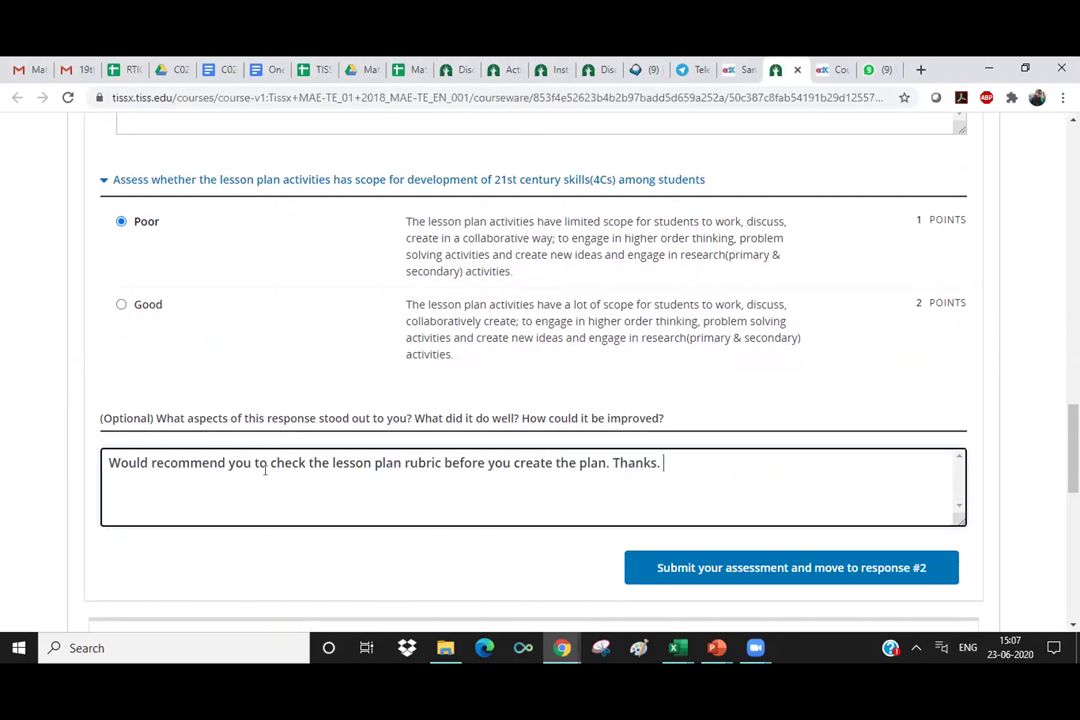
pyautogui.write('Good attempt')
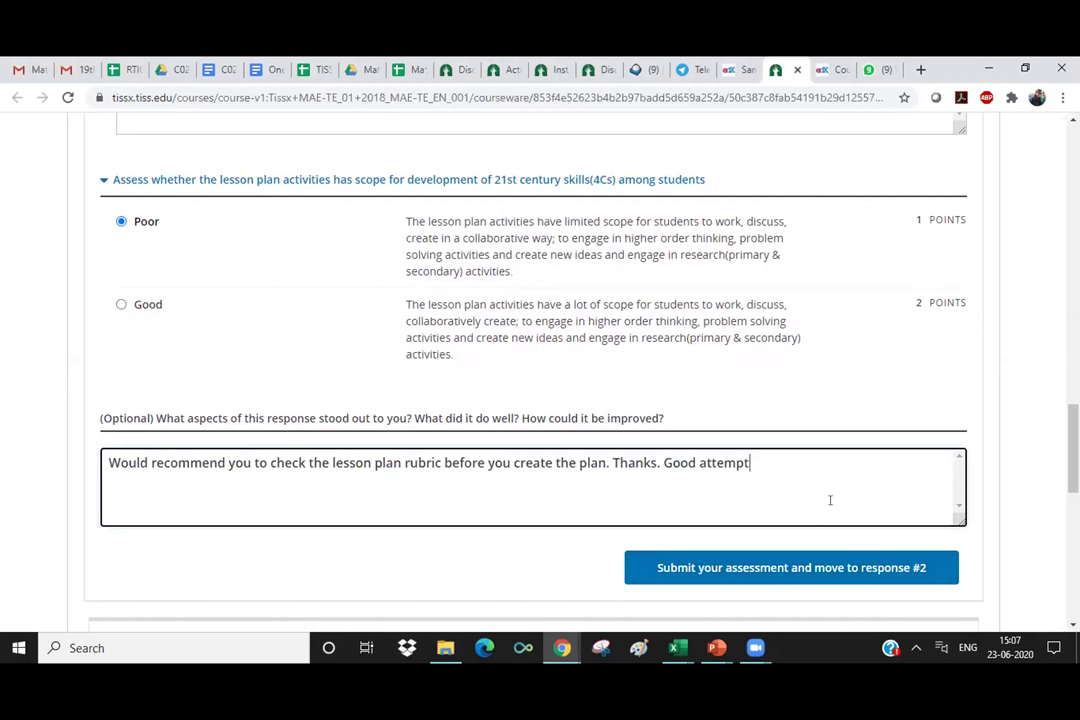
# Submit the peer assessment, move to response #2, and check the Assess Peers status
pyautogui.scroll(-2, 830, 497)
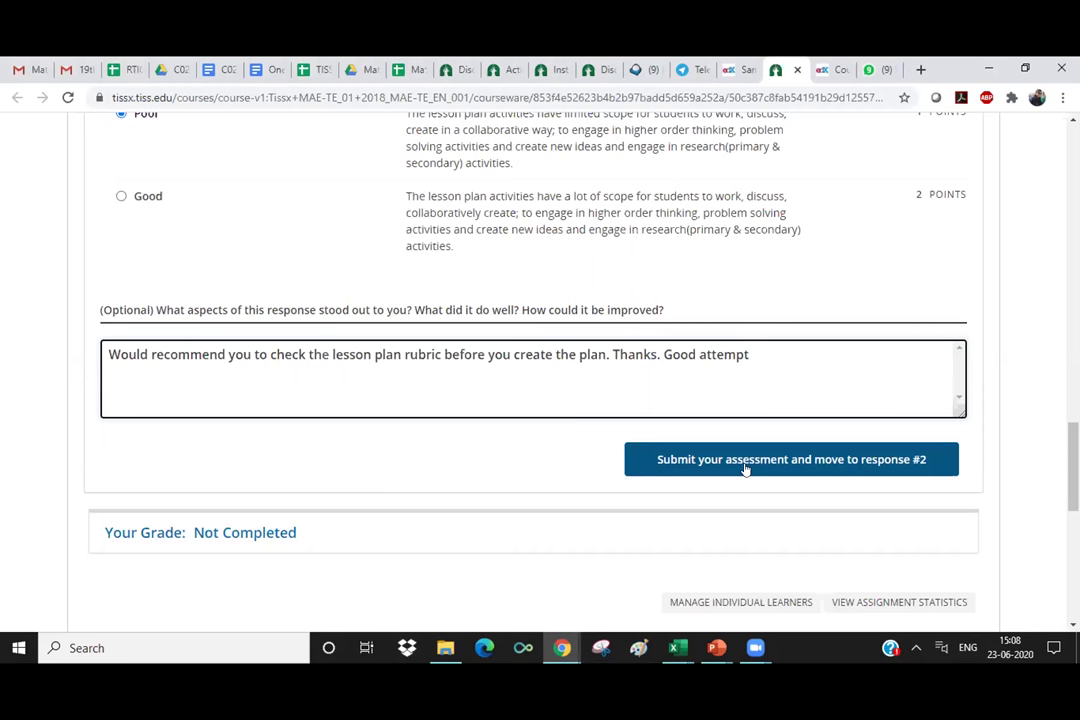
pyautogui.click(745, 462)
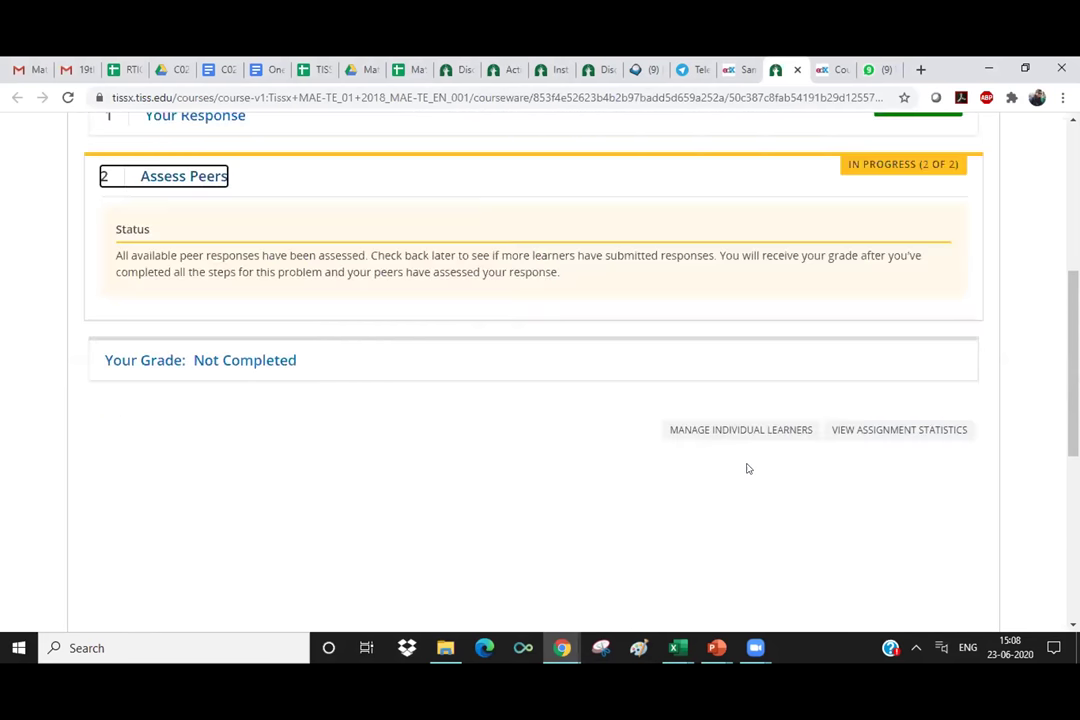
pyautogui.scroll(2, 550, 364)
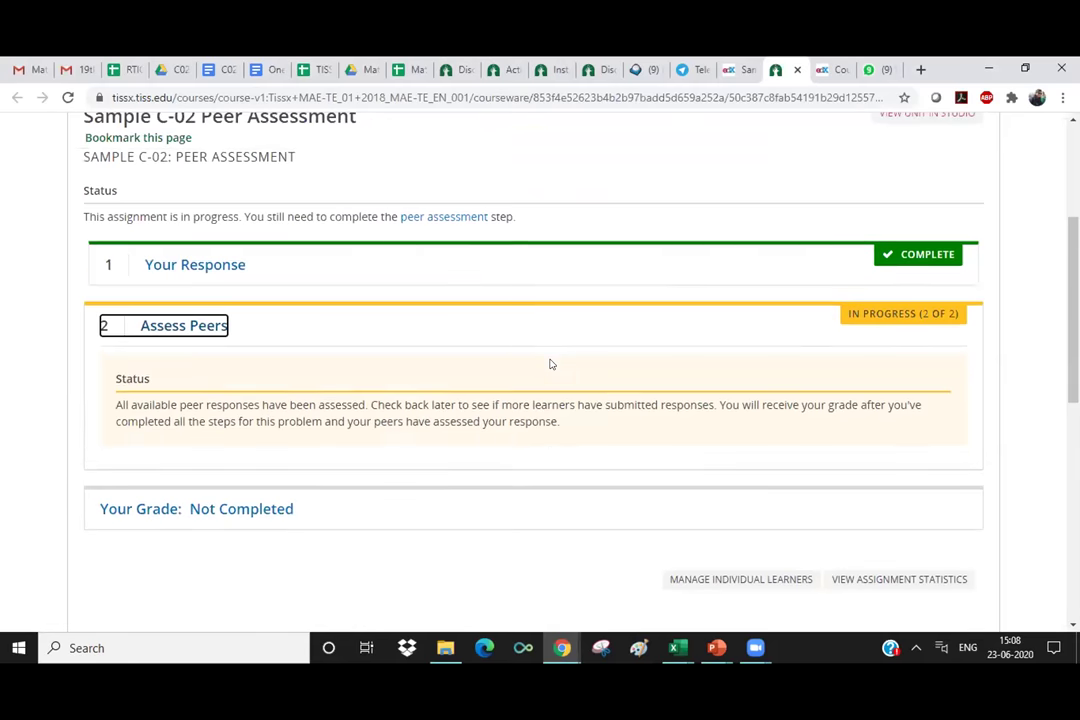
pyautogui.scroll(1, 550, 364)
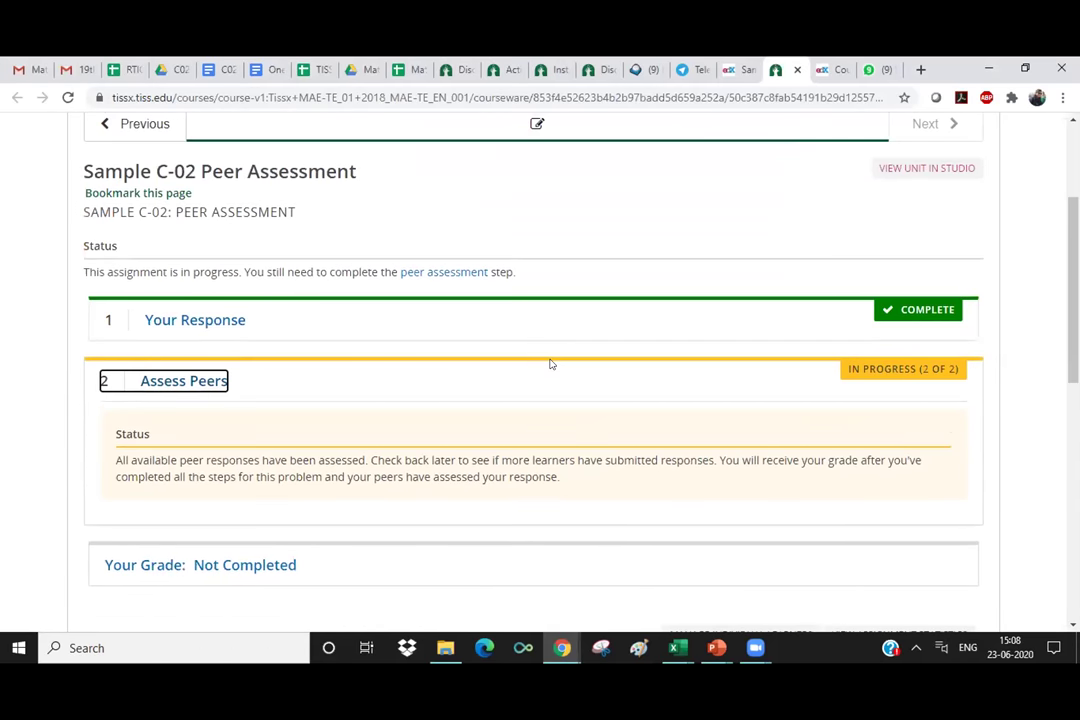
pyautogui.scroll(1, 550, 364)
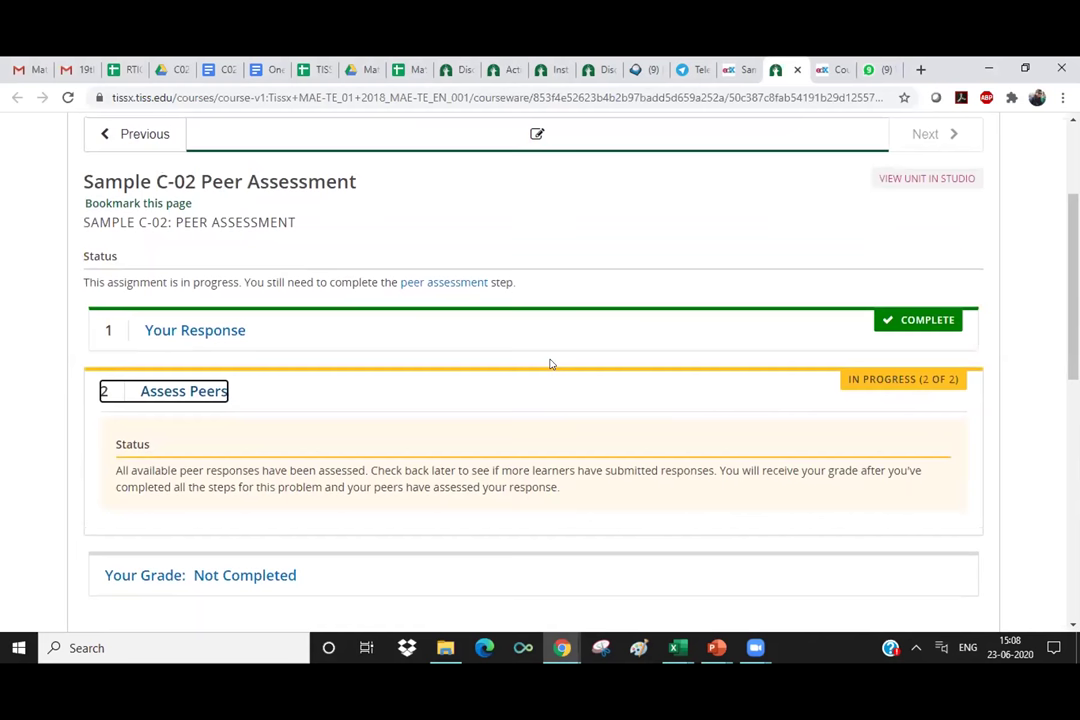
pyautogui.scroll(1, 550, 364)
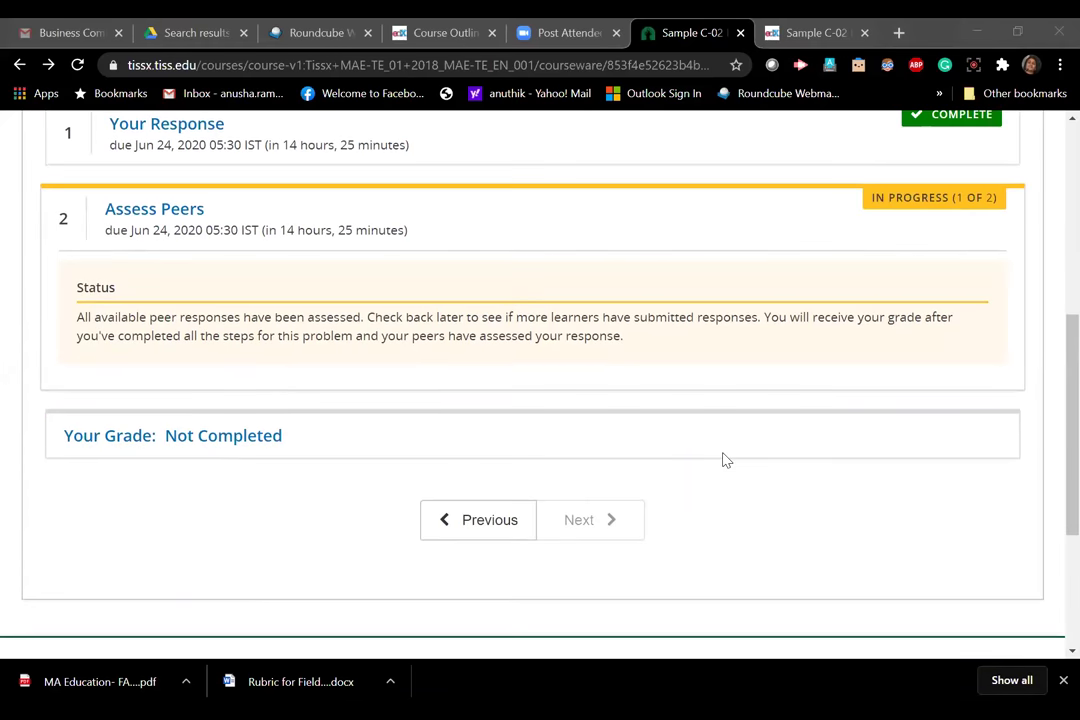
# Reload the Sample C-02 Peer Assessment page in the Learner view and check Assess Peers for a newly available response
pyautogui.scroll(3, 726, 460)
pyautogui.scroll(3, 726, 460)
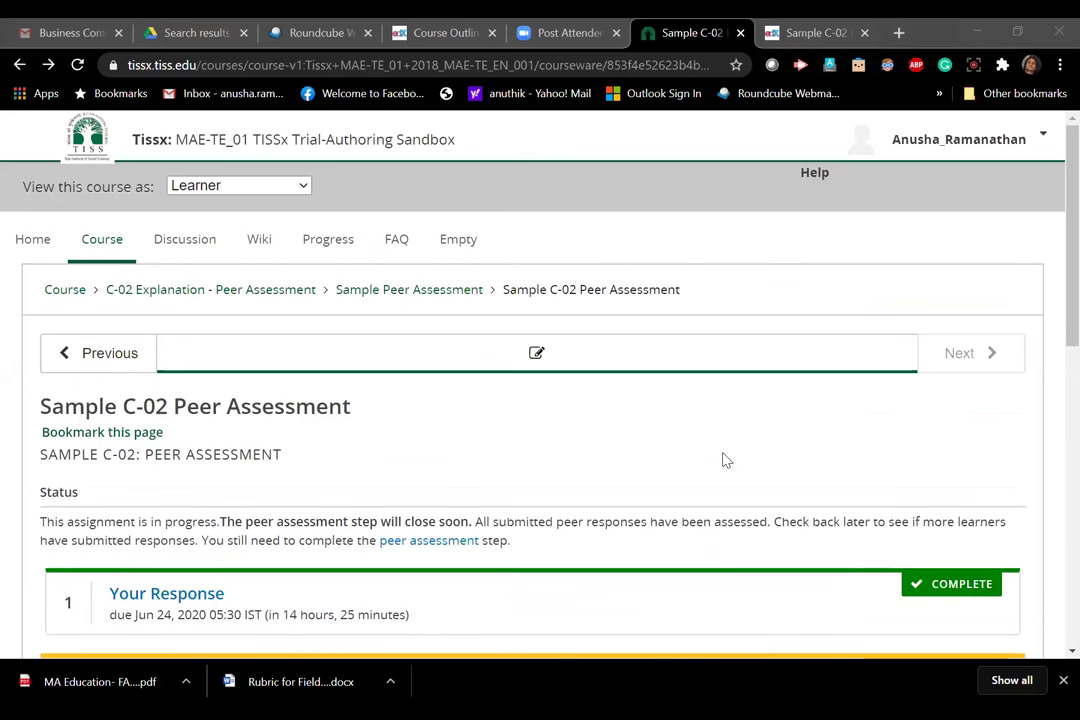
pyautogui.click(79, 65)
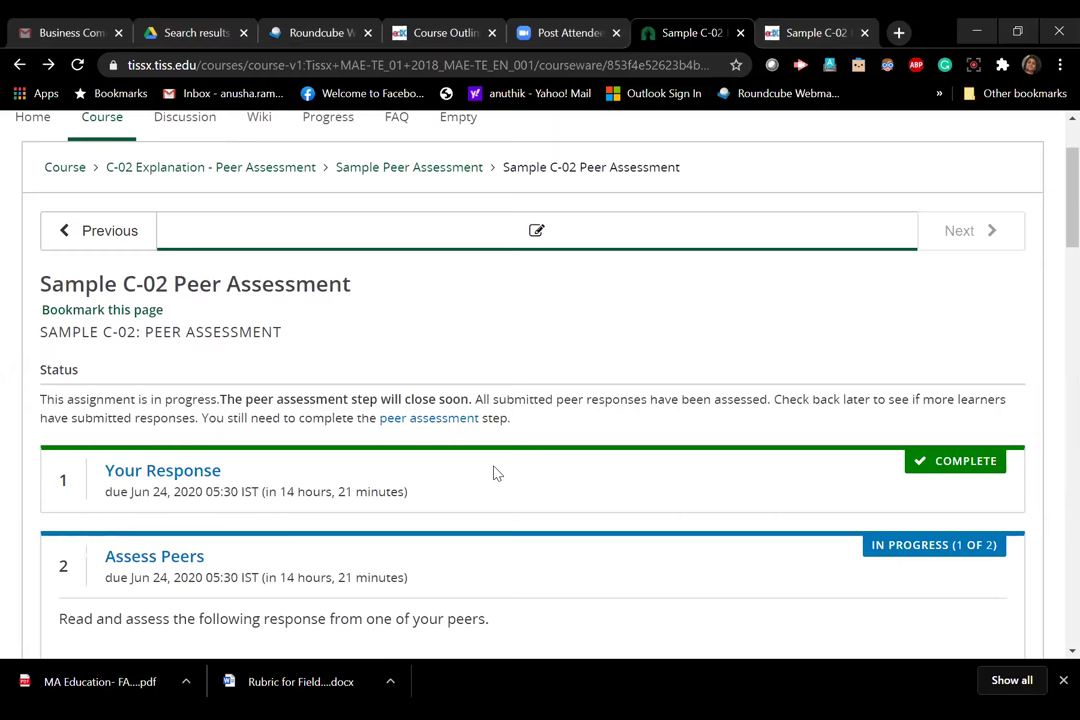
pyautogui.scroll(-2, 497, 473)
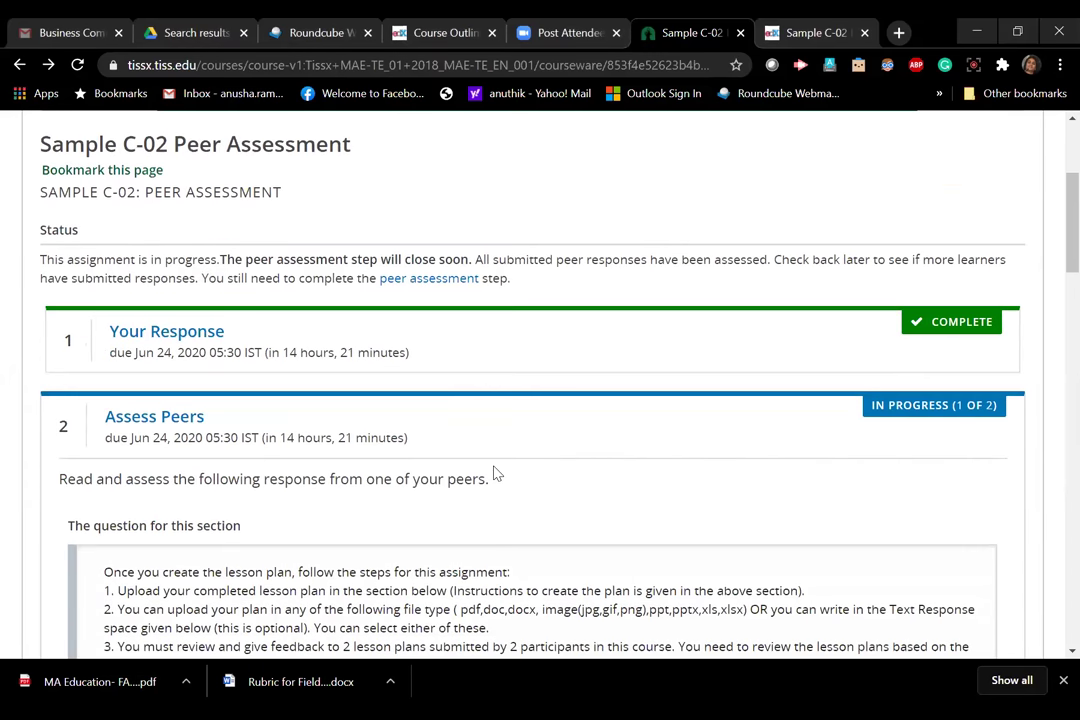
pyautogui.scroll(-1, 497, 473)
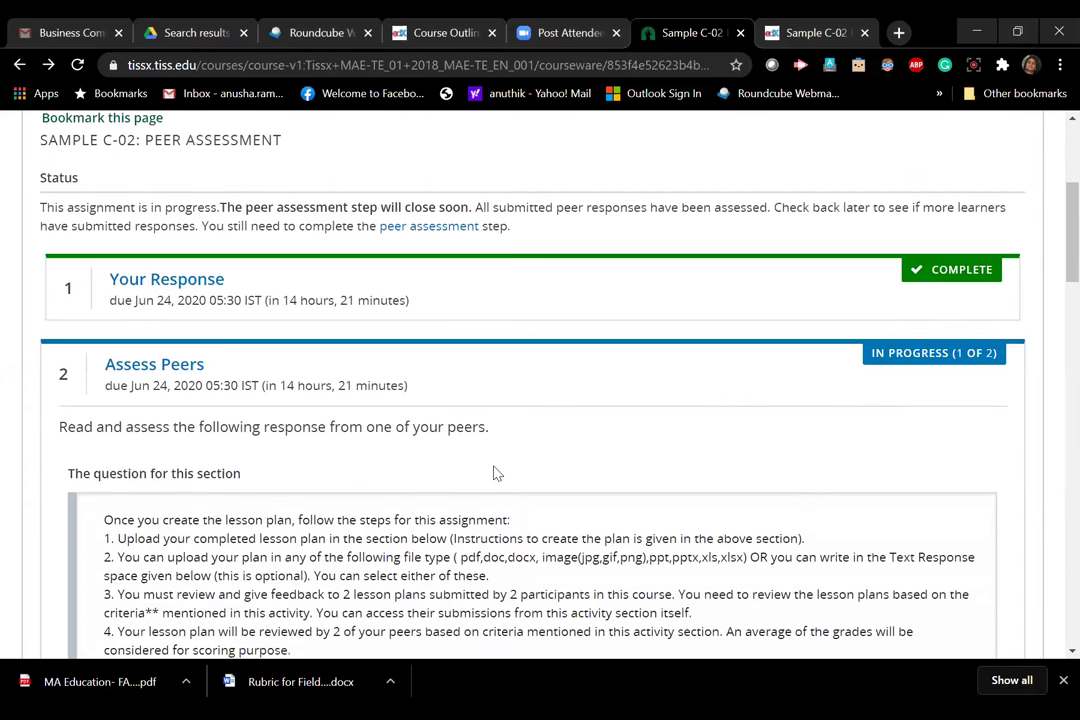
pyautogui.scroll(-2, 497, 473)
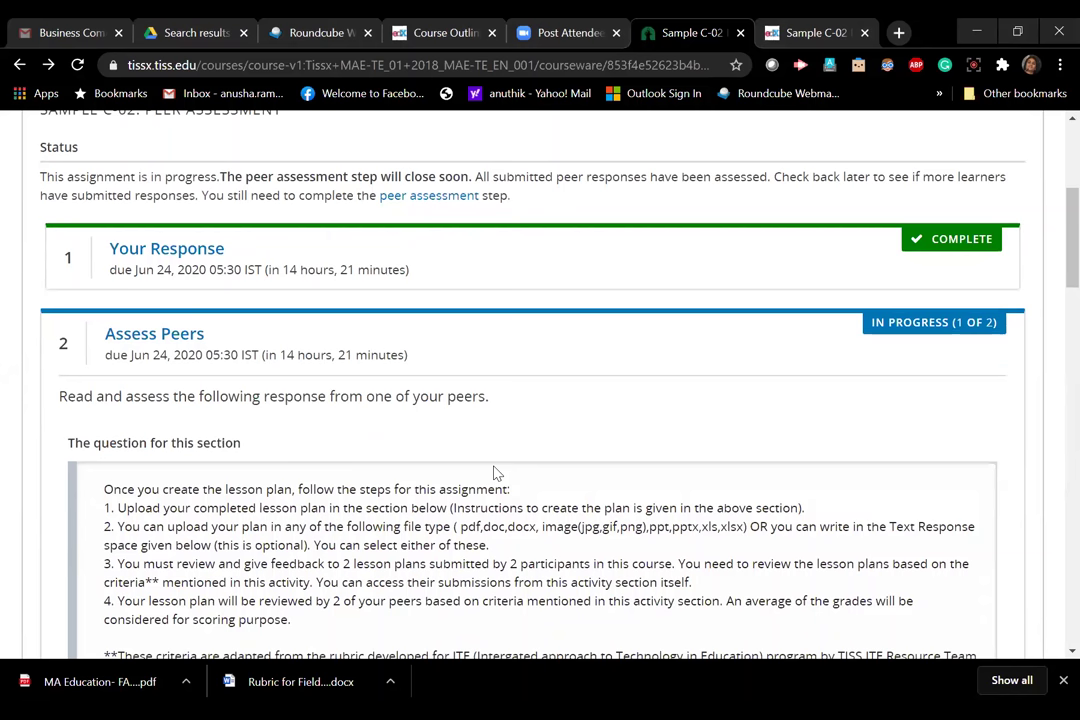
# Download the peer's associated lesson plan file, open it in Word and review its learning objective and activity table
pyautogui.scroll(-3, 497, 473)
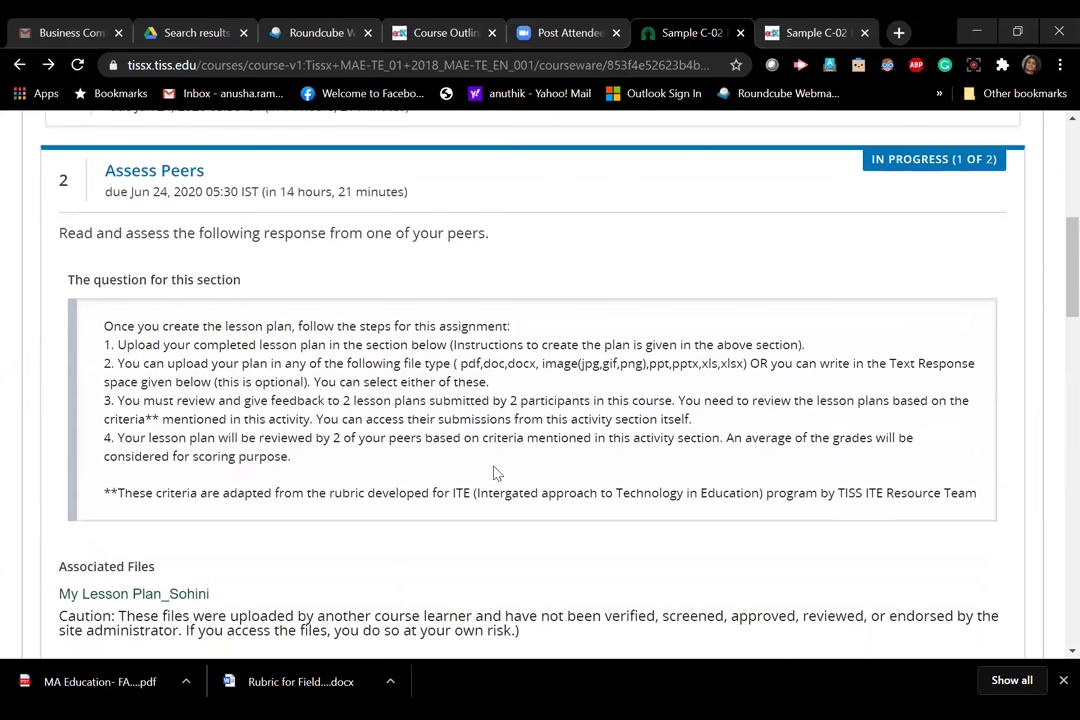
pyautogui.scroll(-2, 497, 473)
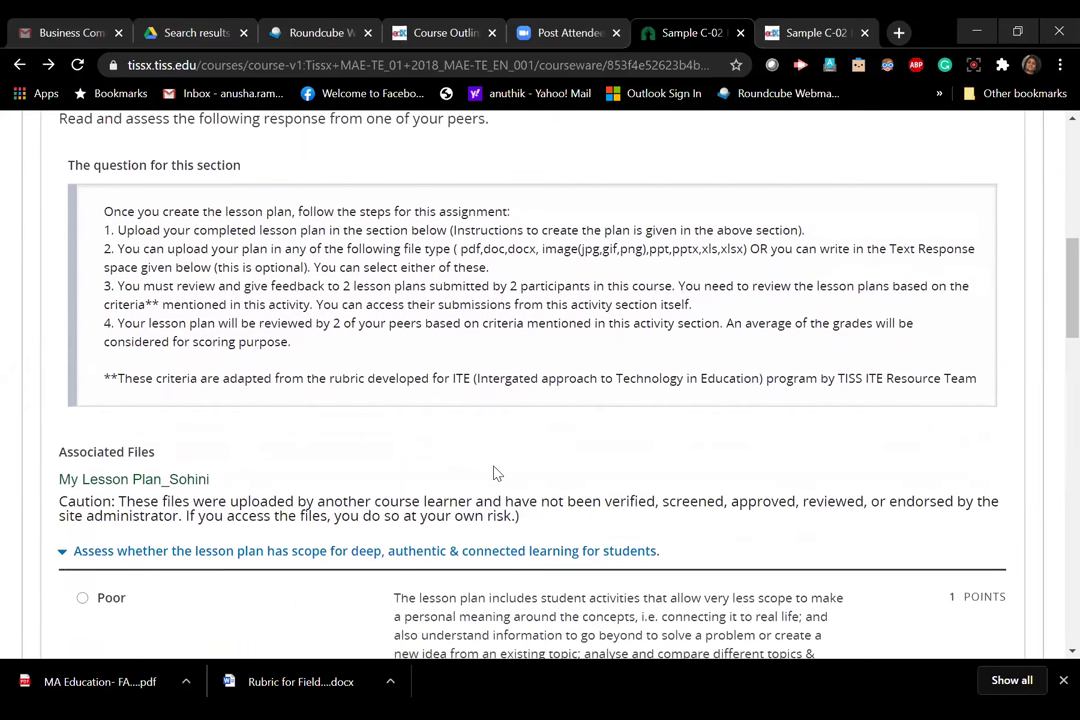
pyautogui.scroll(-3, 497, 473)
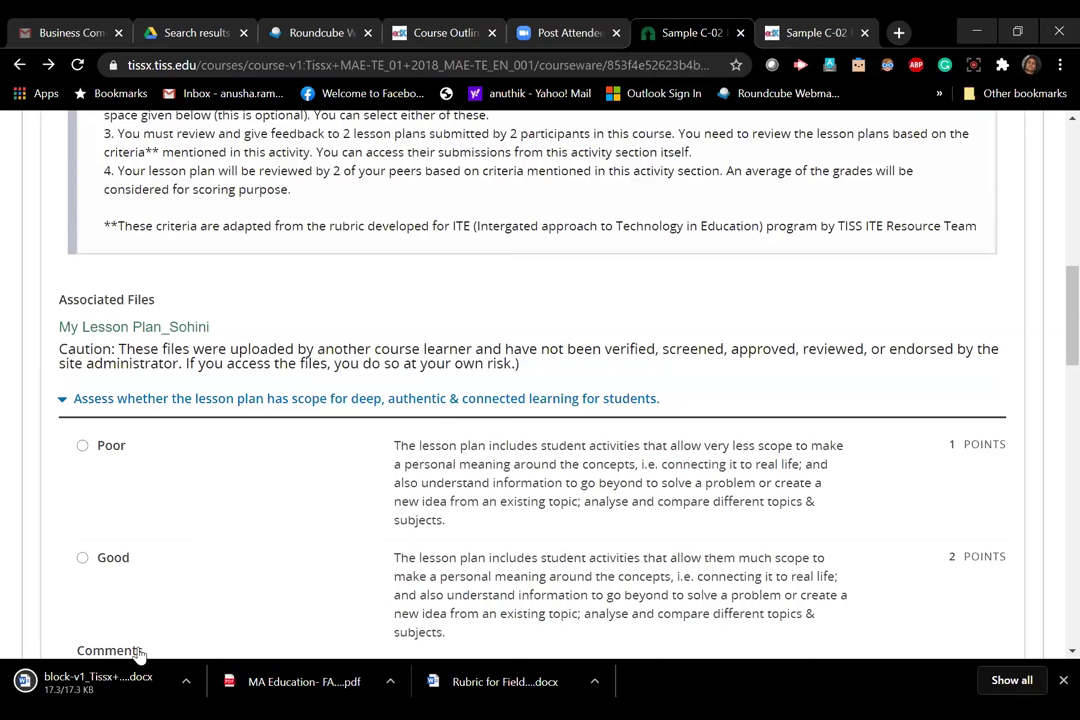
pyautogui.click(118, 679)
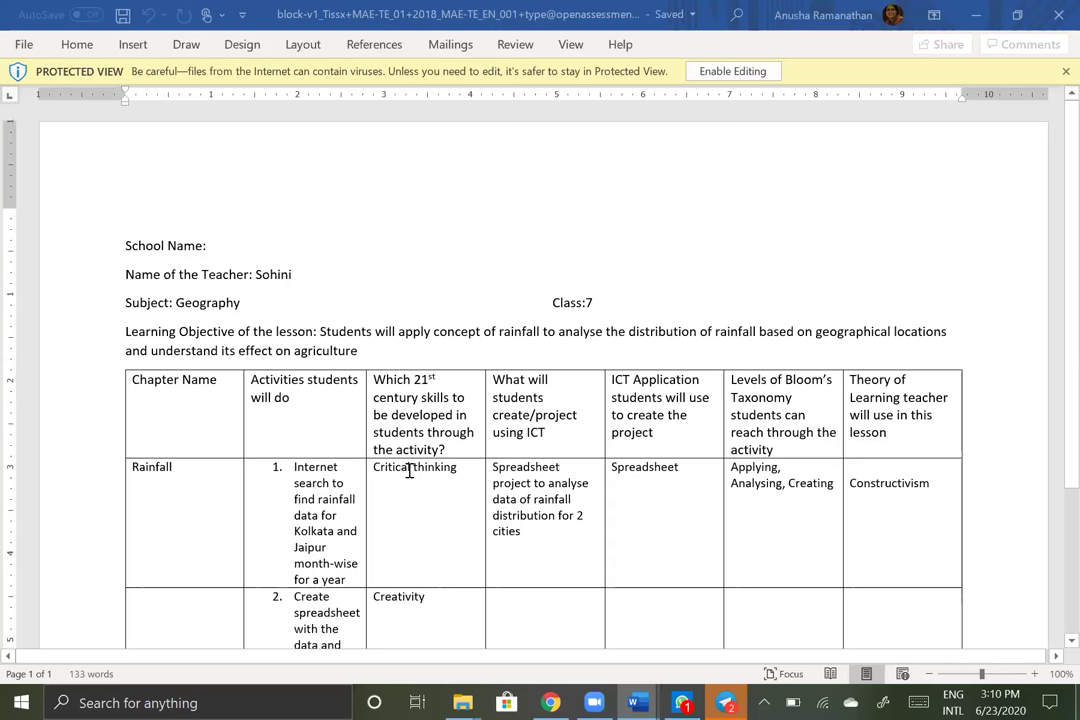
pyautogui.scroll(-5, 409, 470)
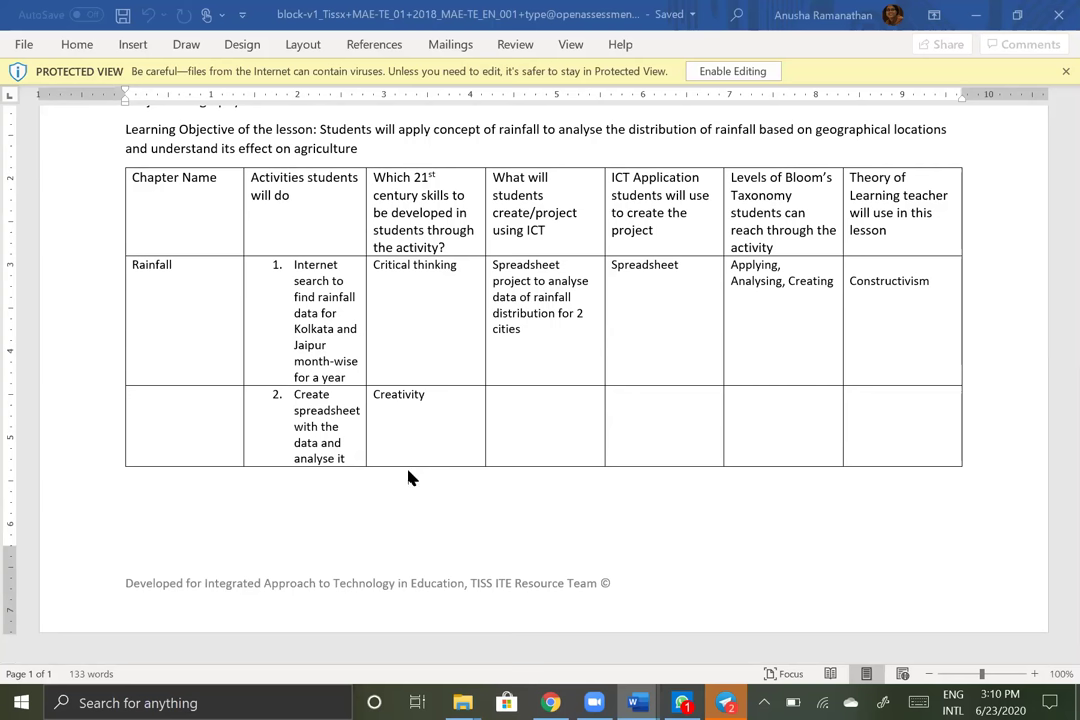
pyautogui.scroll(3, 410, 478)
pyautogui.scroll(1, 408, 478)
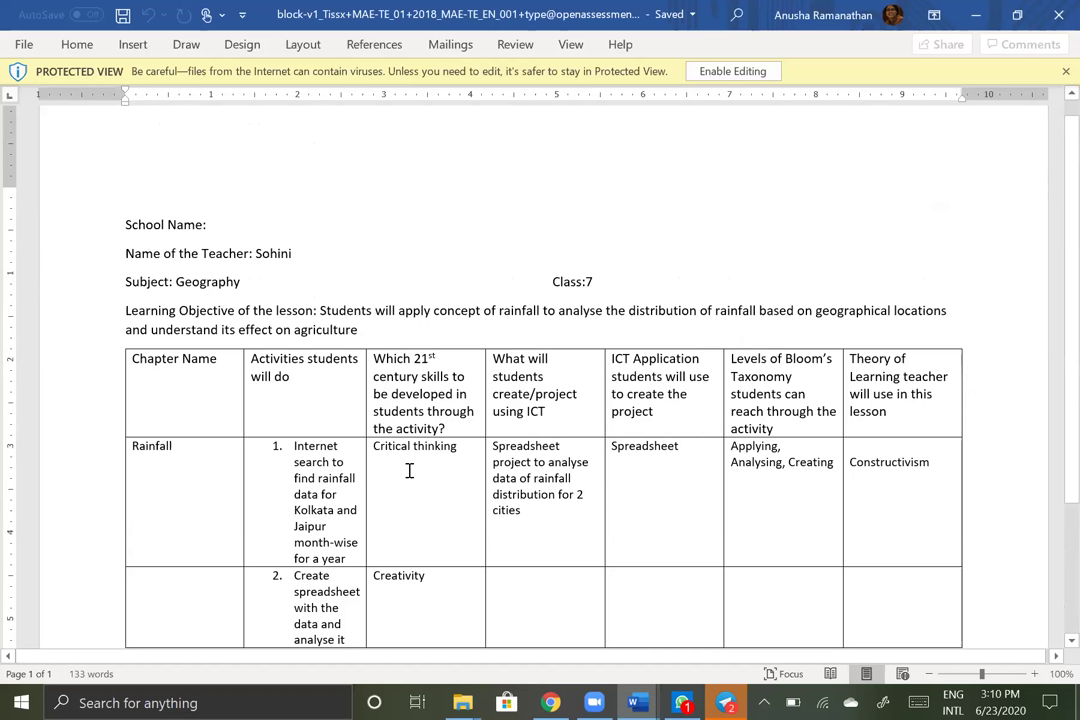
pyautogui.scroll(1, 409, 470)
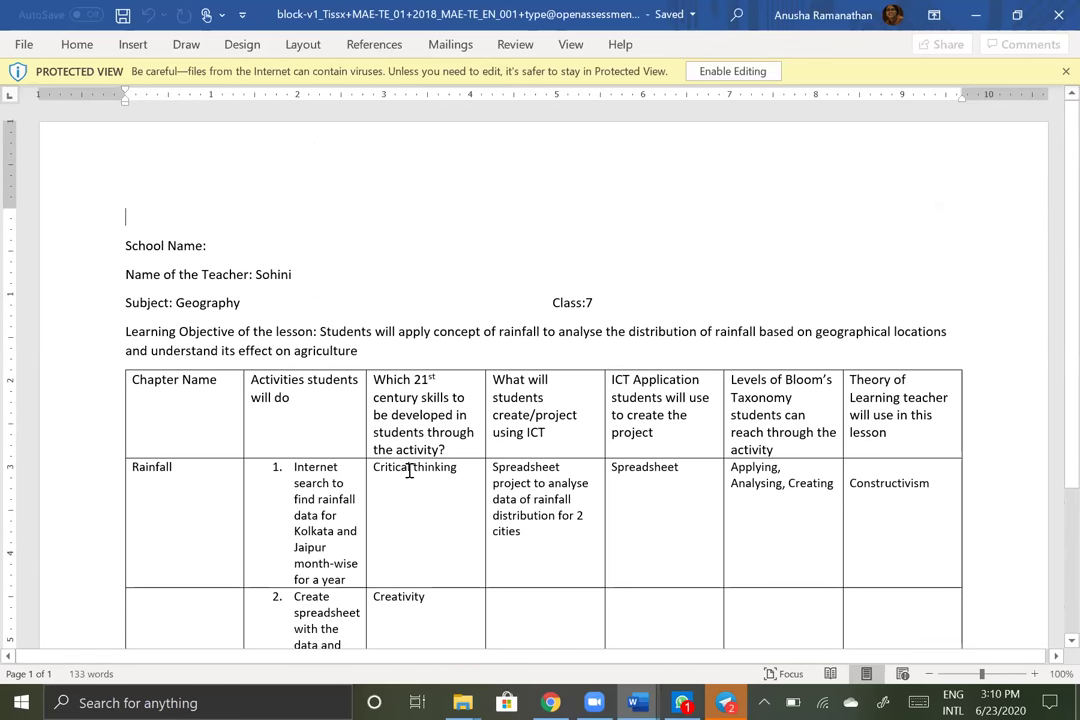
pyautogui.scroll(-3, 409, 470)
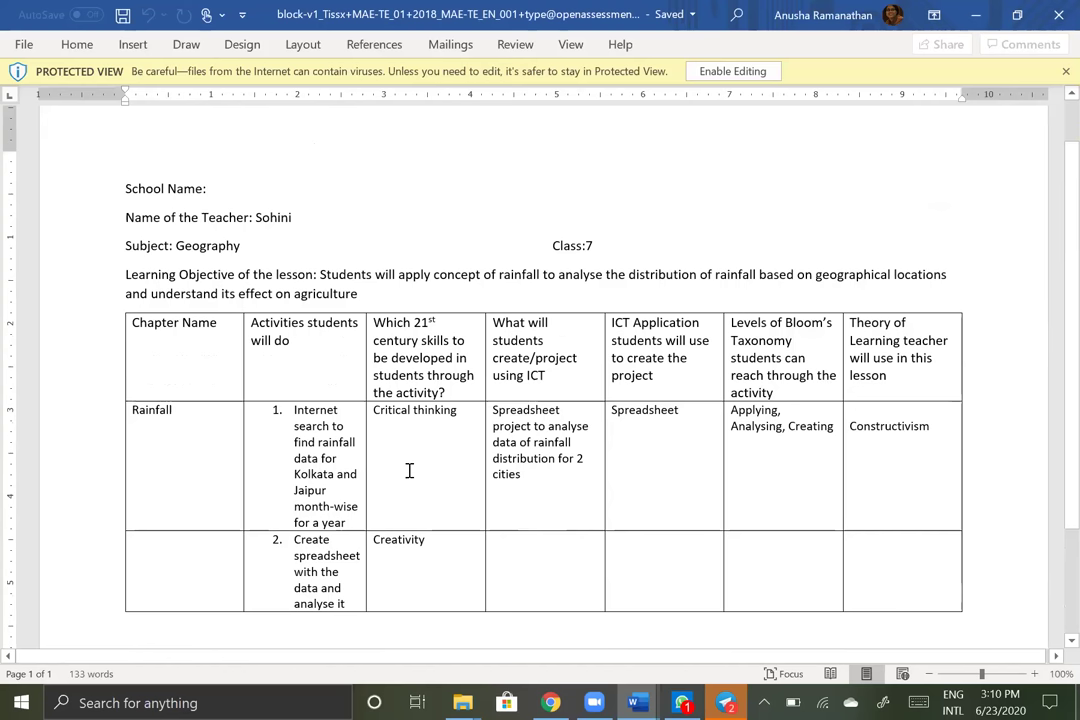
pyautogui.scroll(3, 409, 470)
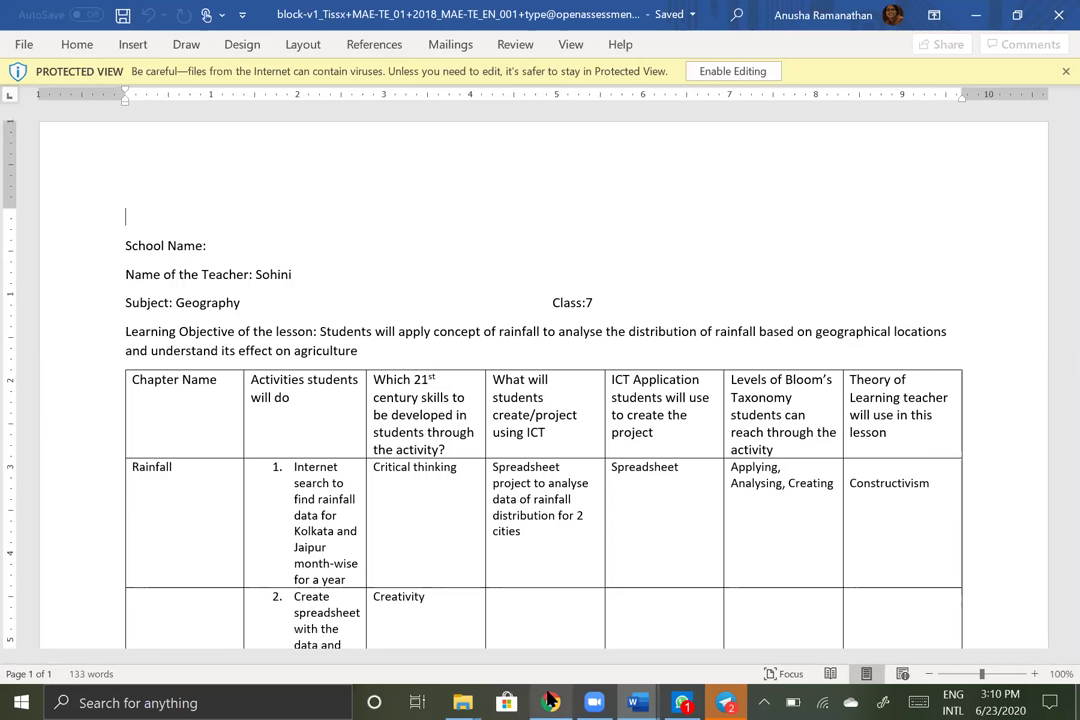
# Switch back to the Chrome assessment page and rate the lesson plan Good for deep, authentic and connected learning
pyautogui.hotkey('alt', 'Tab')
pyautogui.scroll(-2, 498, 394)
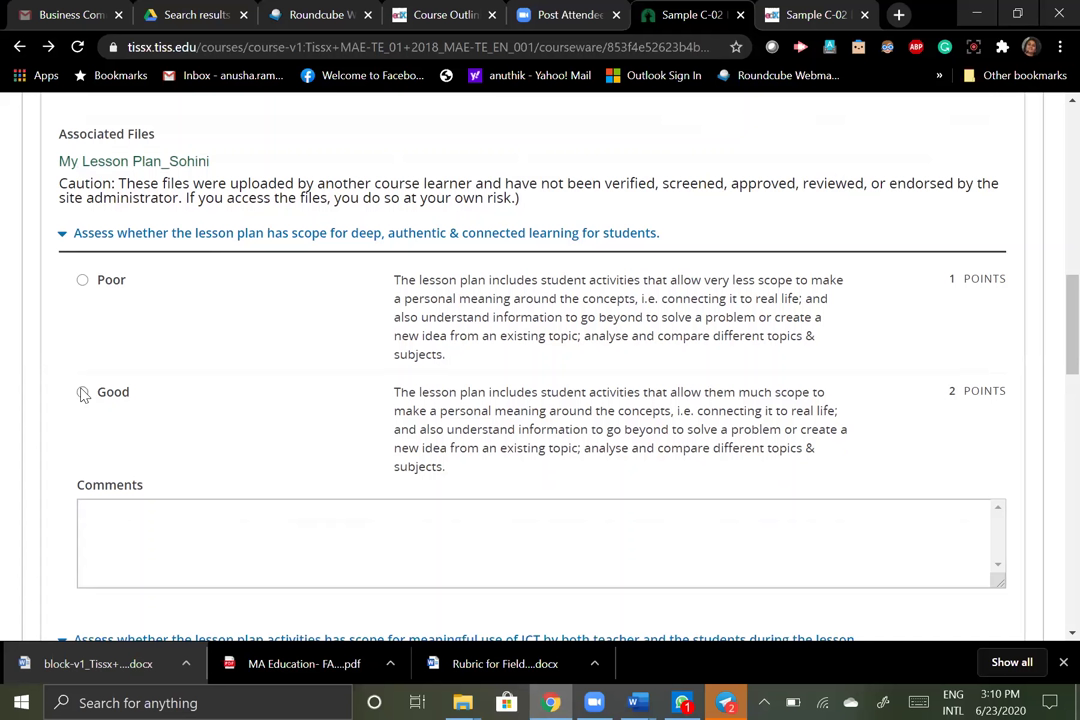
pyautogui.click(83, 393)
# Enter the comment "This was well thought especially we are in the rainy season in Mumbai." for the connected learning criterion
pyautogui.scroll(-1, 535, 463)
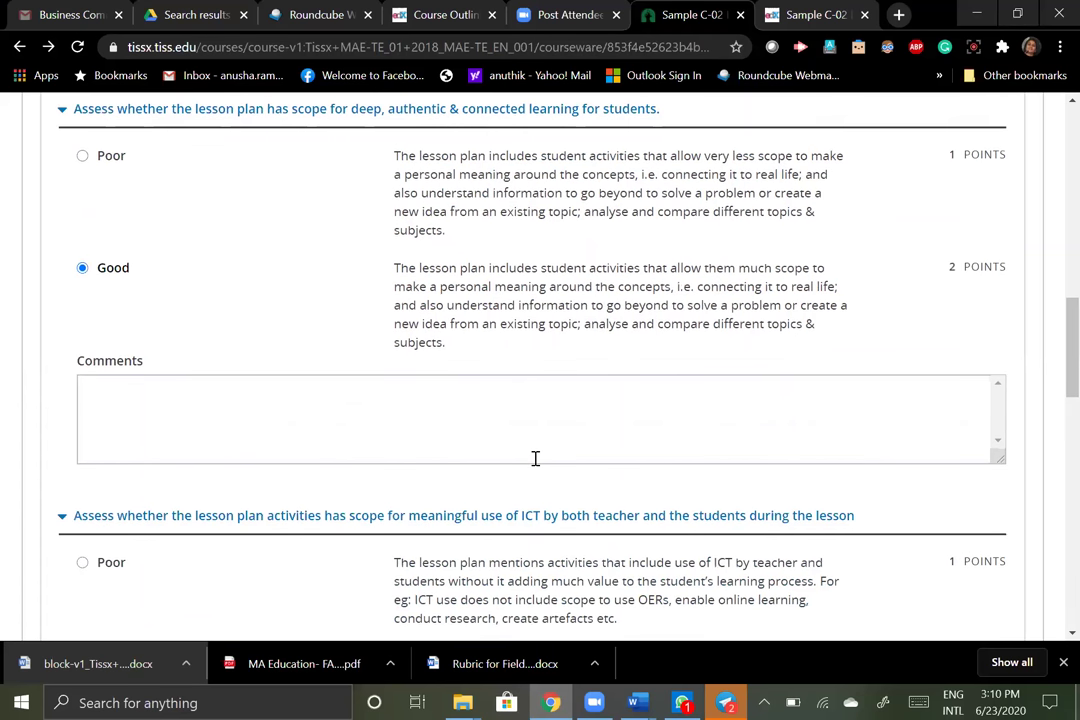
pyautogui.click(535, 458)
pyautogui.write('This')
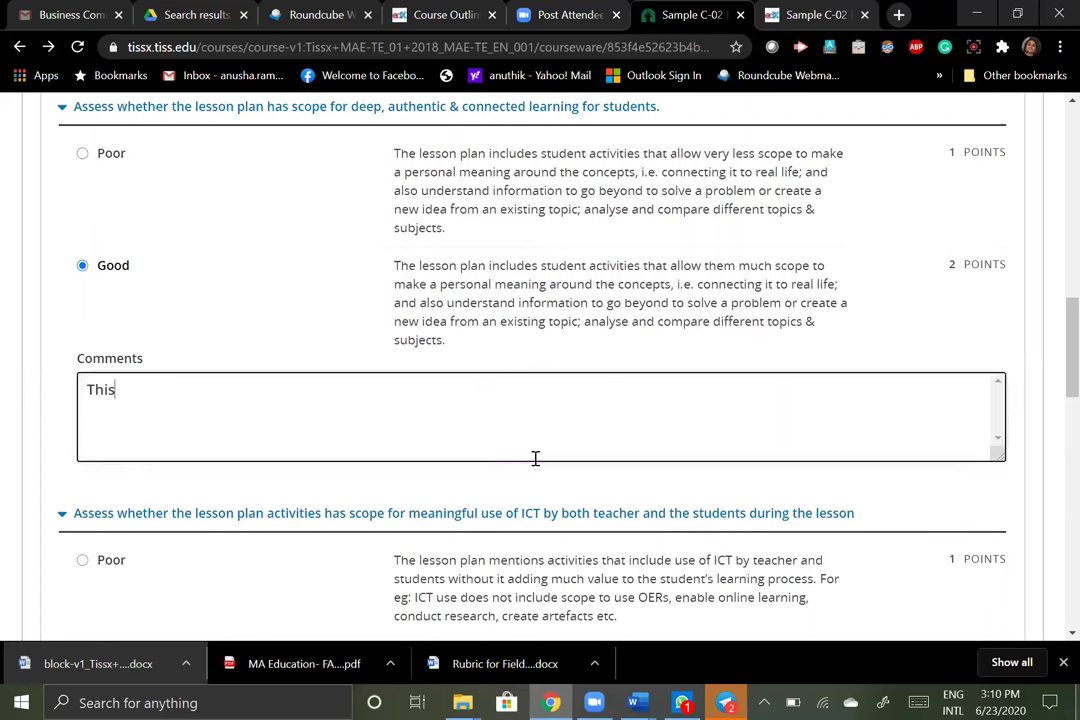
pyautogui.write(' was well thought especially i')
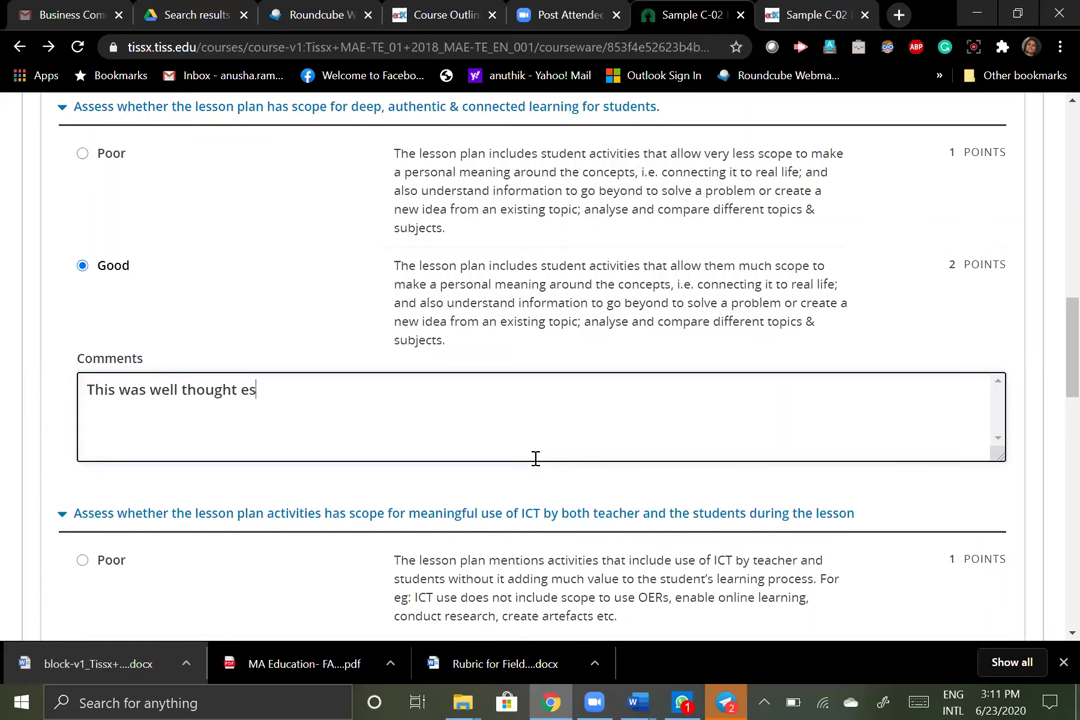
pyautogui.write('n')
pyautogui.press('BackSpace')
pyautogui.press('BackSpace')
pyautogui.write('we are in the re')
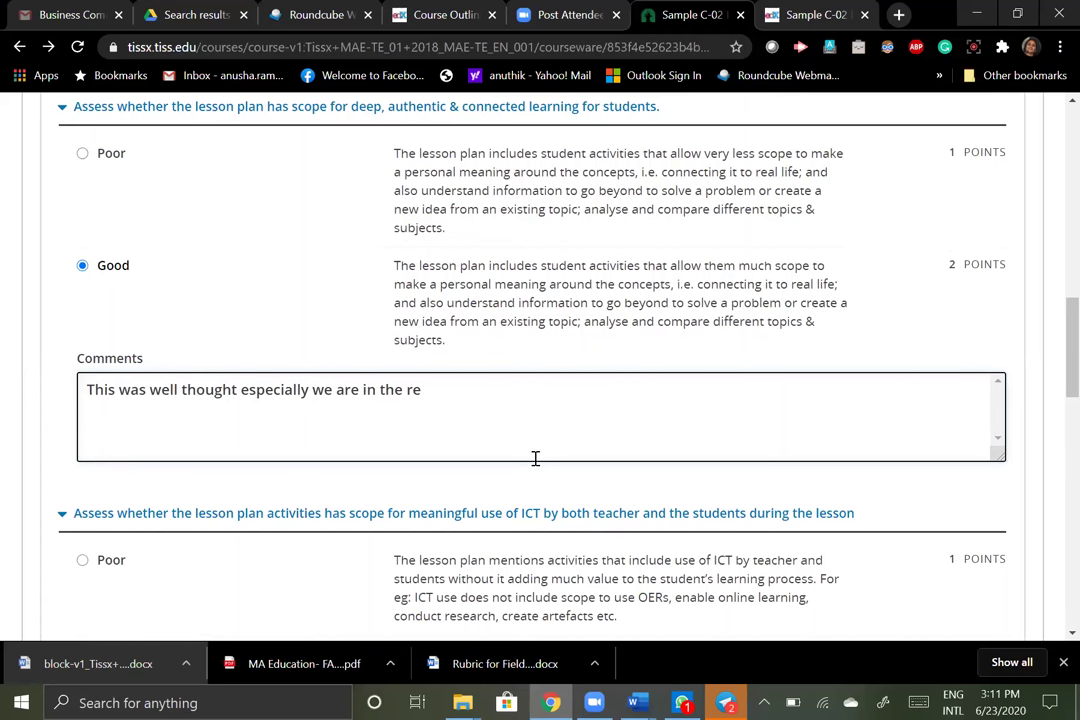
pyautogui.press('BackSpace')
pyautogui.write('ainy sea')
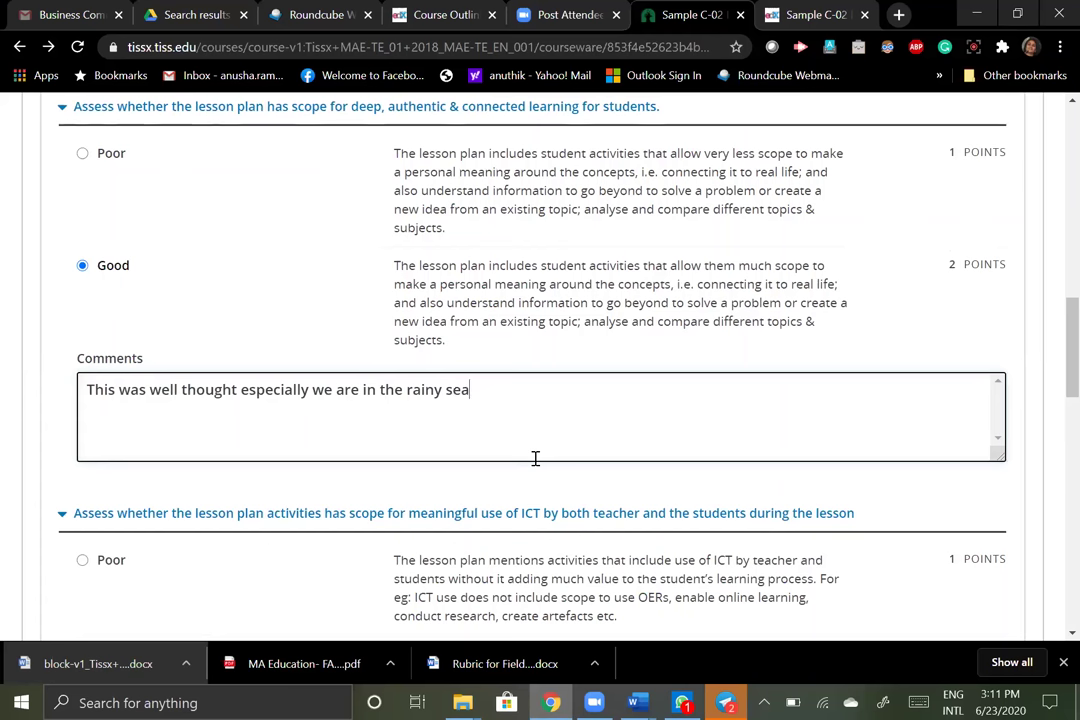
pyautogui.write('son in Mubai.')
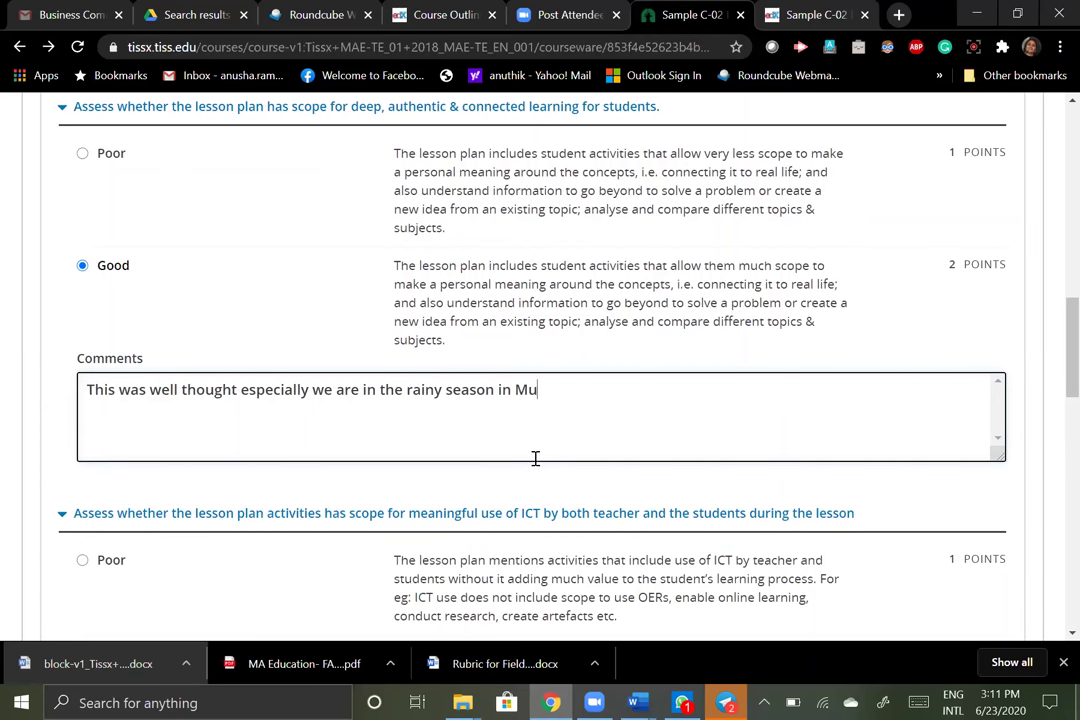
pyautogui.press('BackSpace')
pyautogui.press('BackSpace')
pyautogui.press('BackSpace')
pyautogui.press('BackSpace')
pyautogui.write('mbai.')
# Switch to the peer's lesson plan in Word and recheck its activities against the meaningful ICT use criterion
pyautogui.scroll(-3, 535, 458)
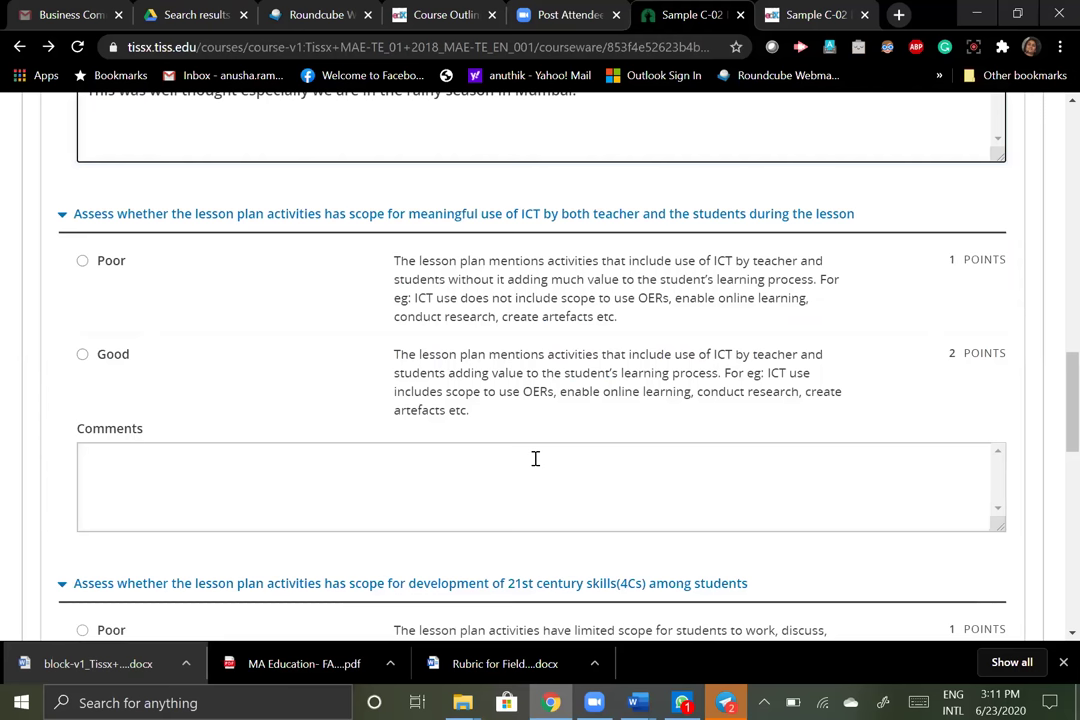
pyautogui.click(682, 703)
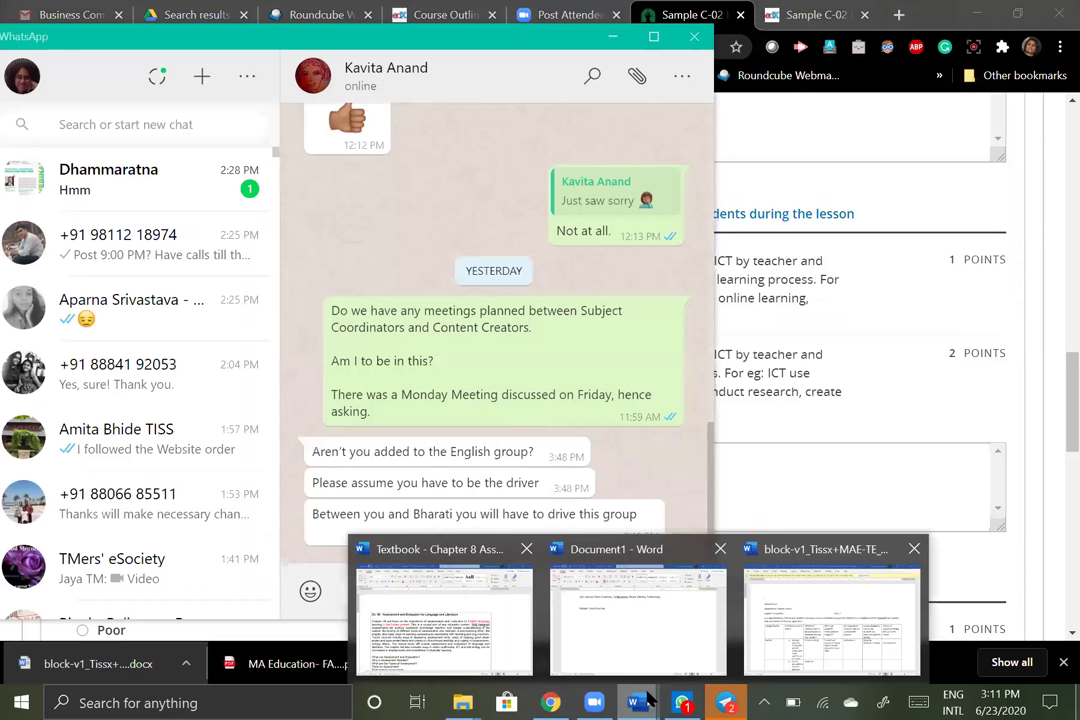
pyautogui.click(682, 703)
pyautogui.moveTo(637, 700)
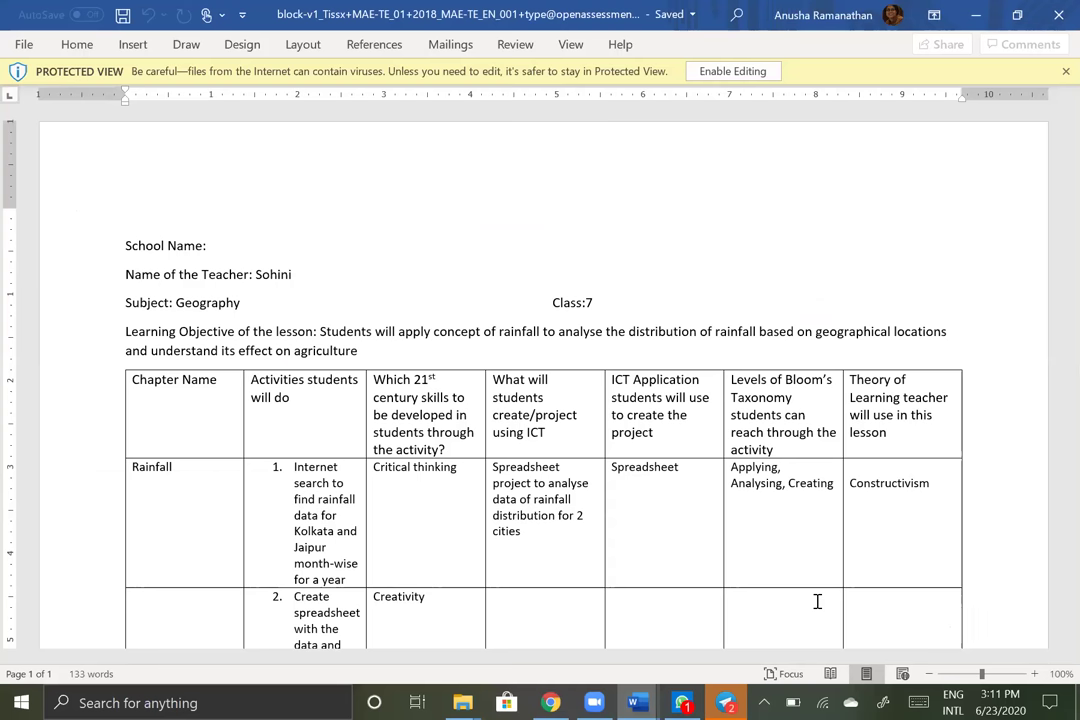
pyautogui.scroll(-2, 817, 601)
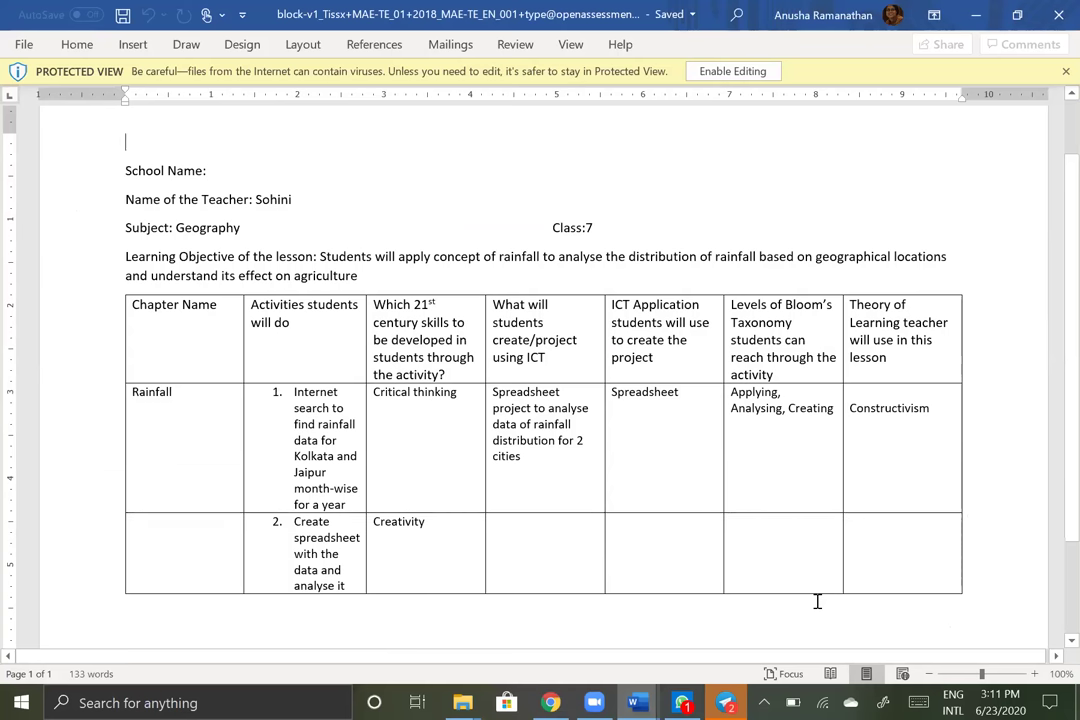
pyautogui.click(727, 703)
pyautogui.click(730, 703)
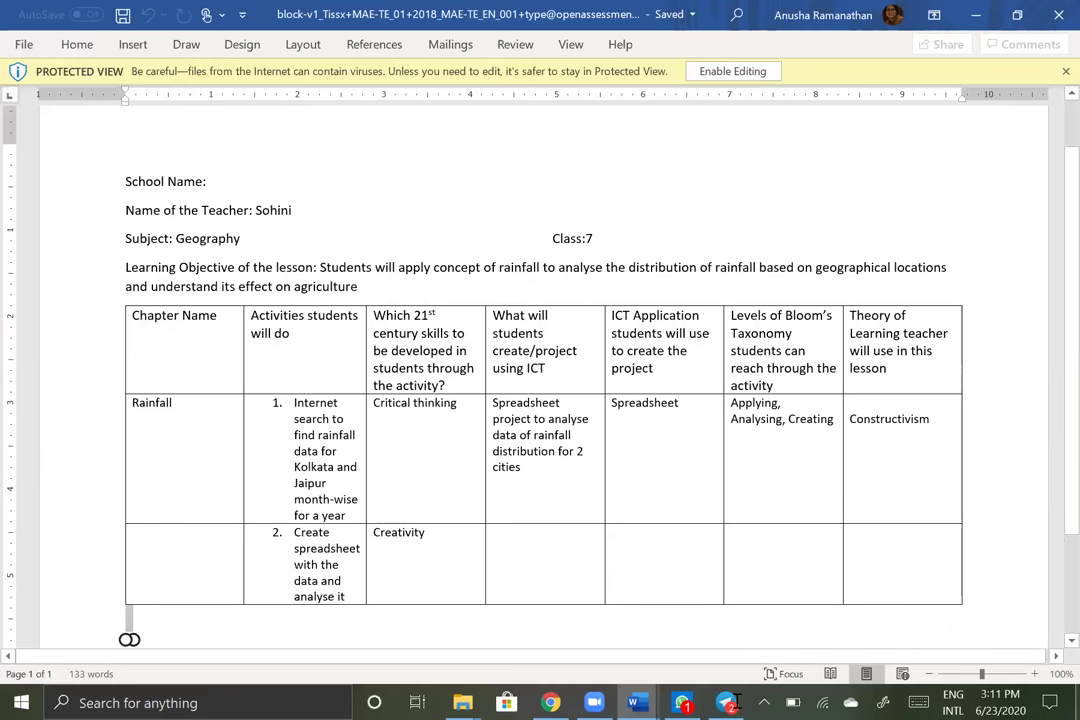
# Return to the assessment page in Chrome and rate the lesson plan Good for meaningful use of ICT
pyautogui.click(559, 701)
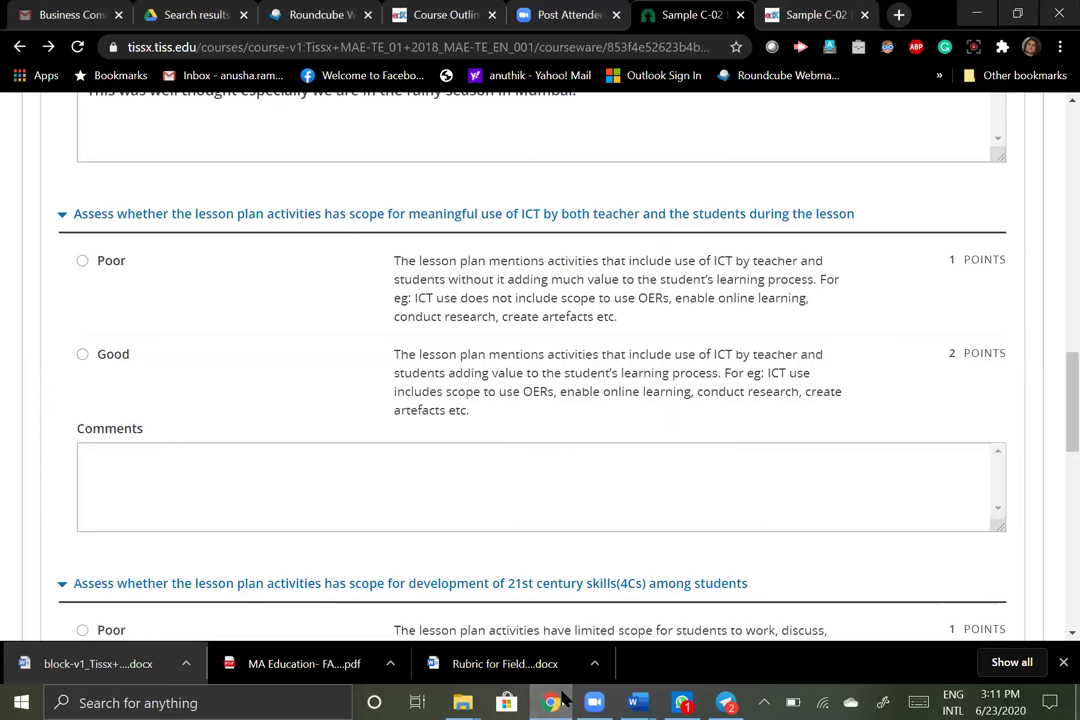
pyautogui.hotkey('shift', 'Tab')
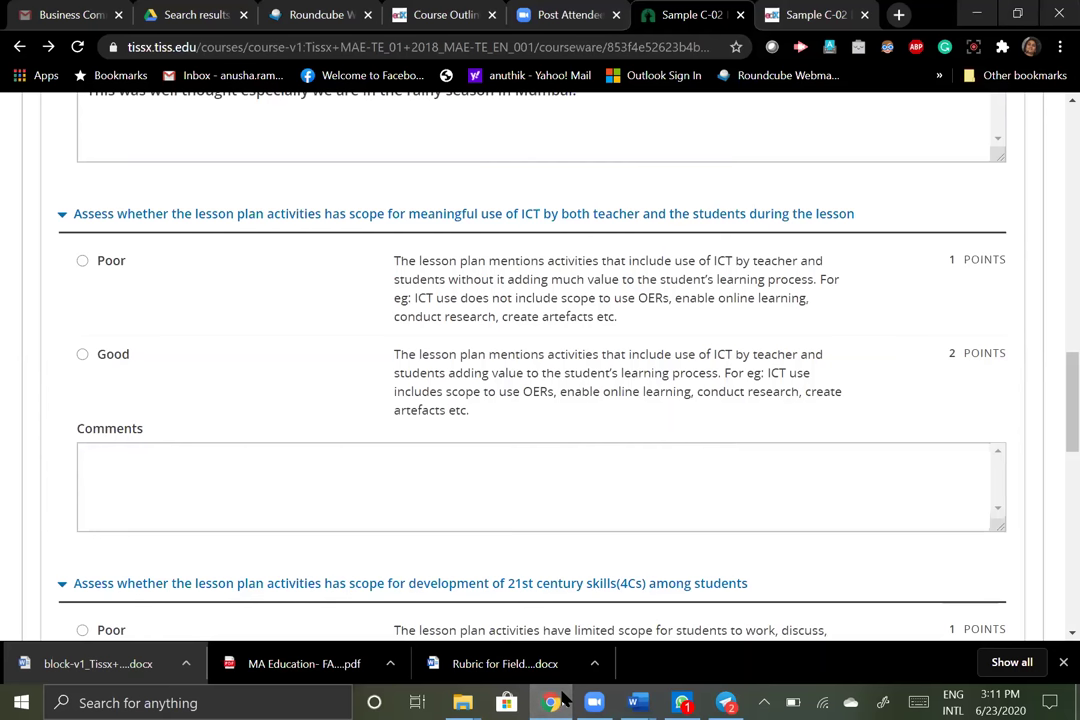
pyautogui.press('space')
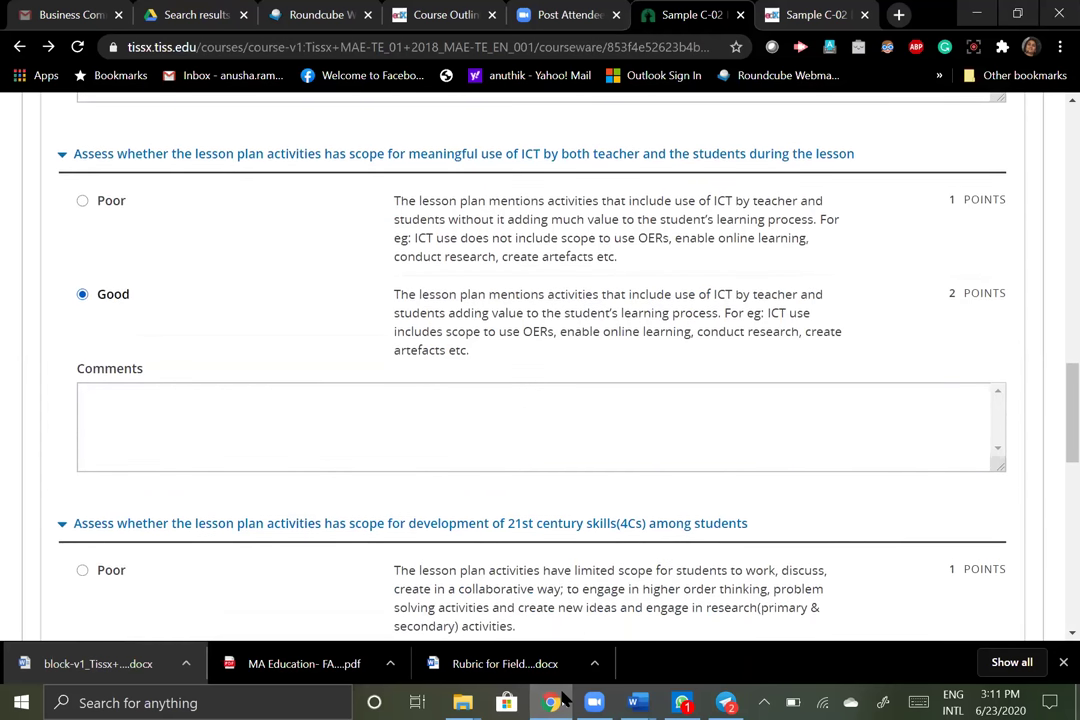
# Enter the comment "Recommend more details be added." for the meaningful use of ICT criterion
pyautogui.press('Tab')
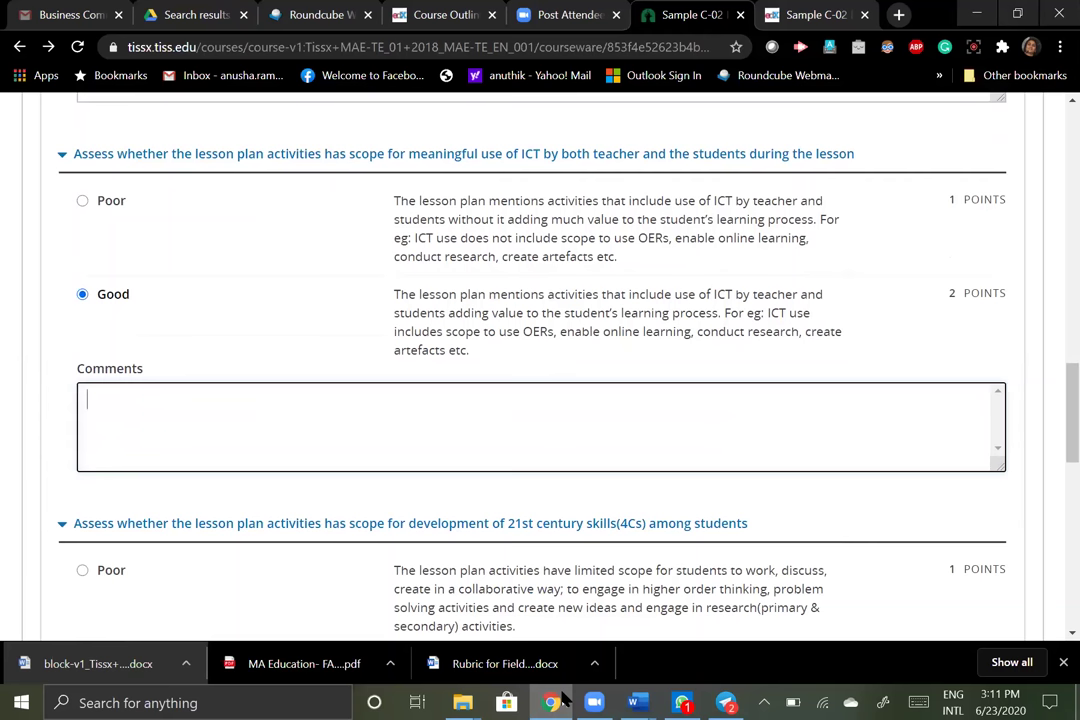
pyautogui.write('REcommend mor de')
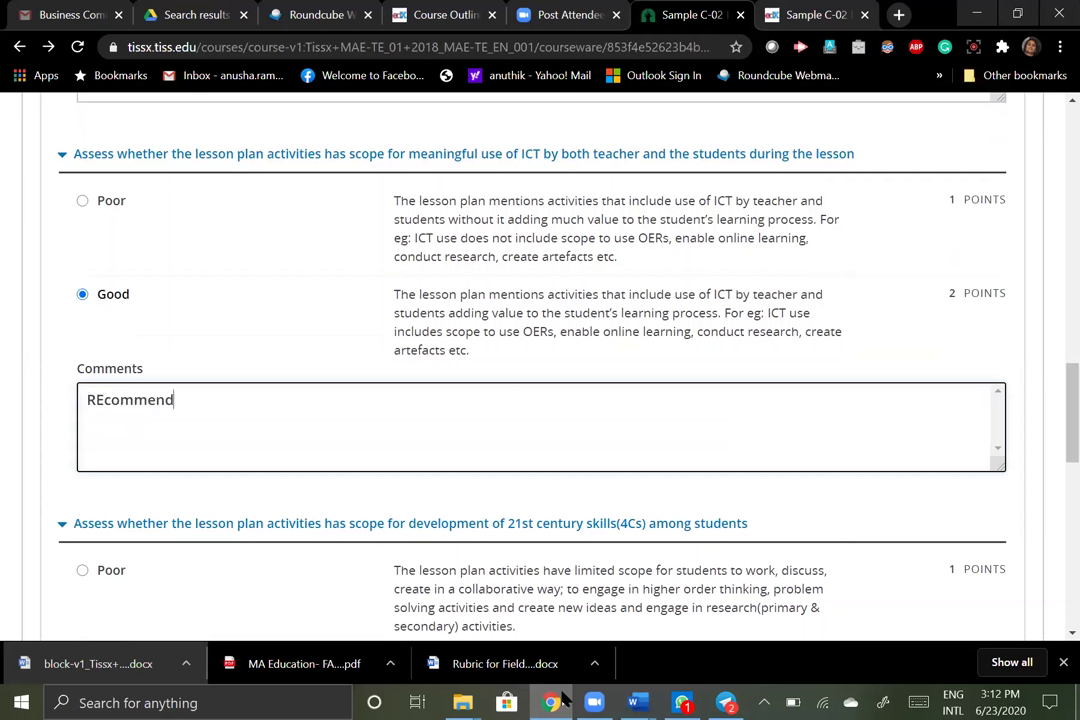
pyautogui.press('BackSpace')
pyautogui.press('BackSpace')
pyautogui.press('BackSpace')
pyautogui.write('e detai')
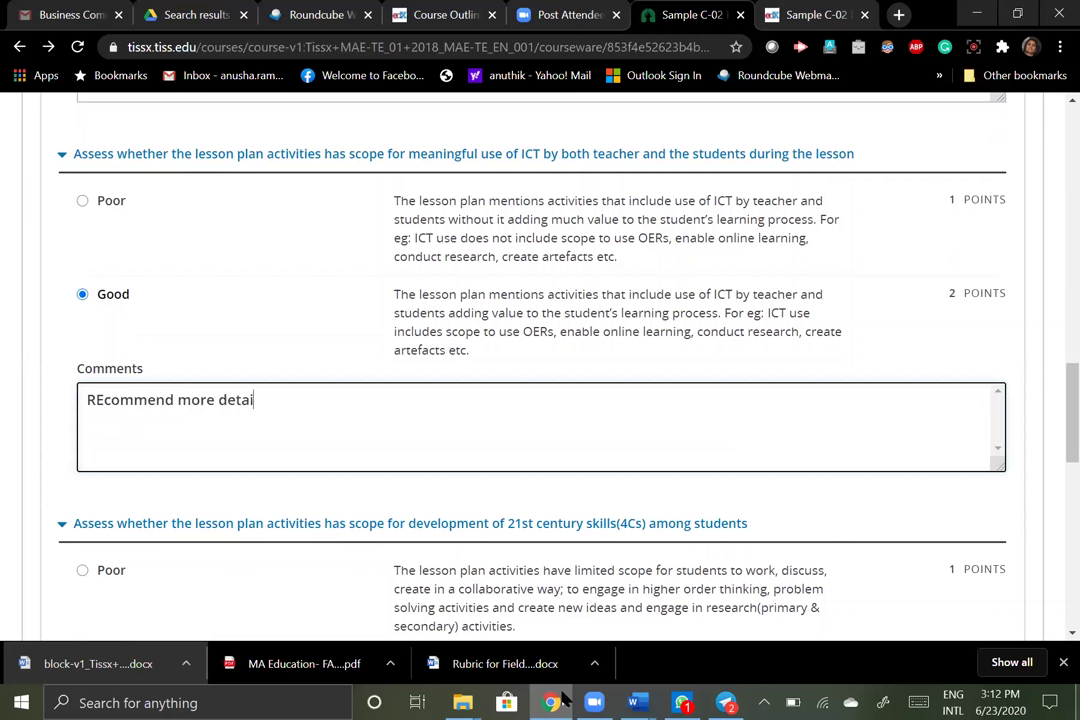
pyautogui.write('ls be added.')
pyautogui.click(87, 400)
pyautogui.moveTo(87, 425); pyautogui.dragTo(110, 425)
pyautogui.press('BackSpace')
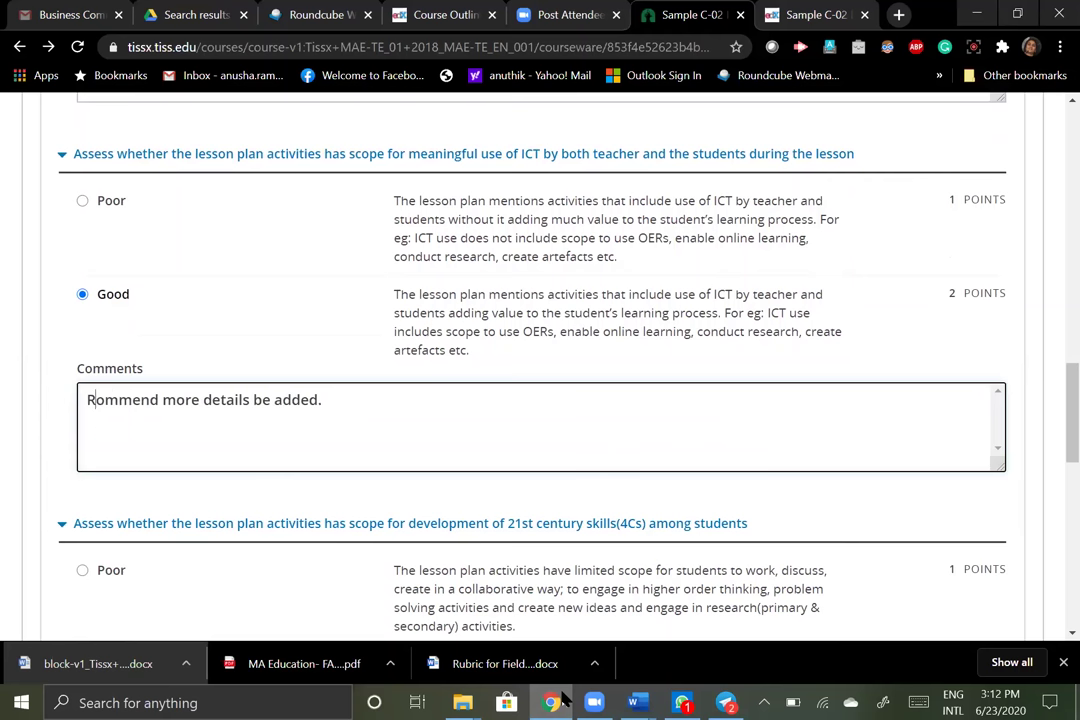
pyautogui.write('ec')
# Rate the lesson plan Good for development of 21st century skills (4Cs) among students
pyautogui.scroll(-2, 540, 400)
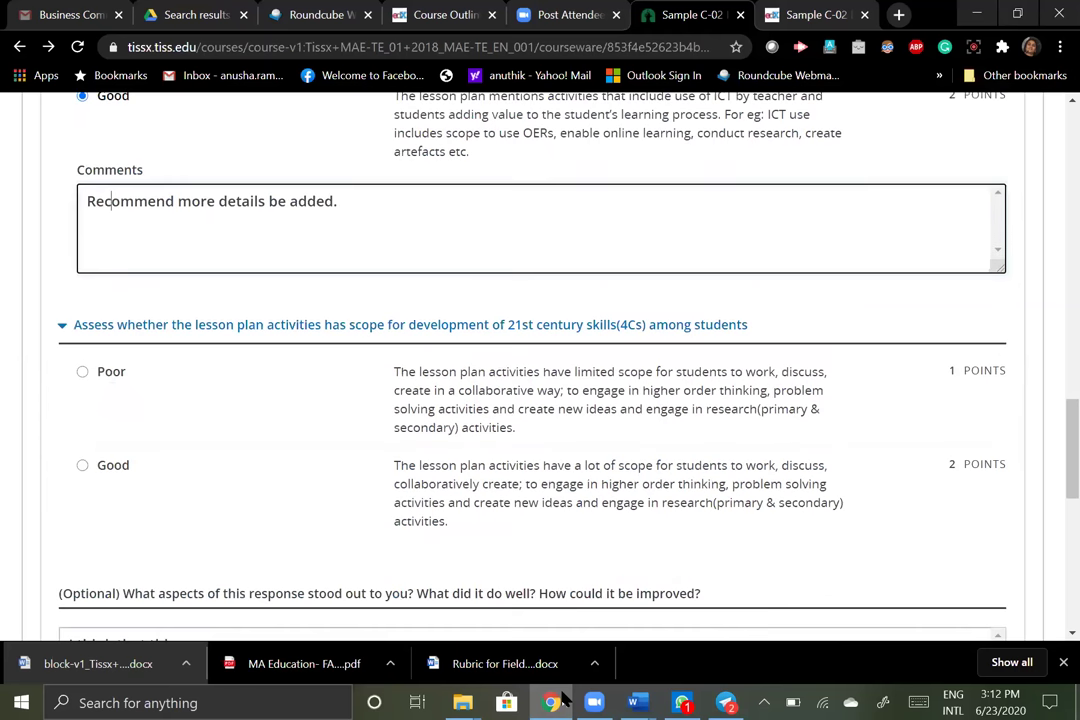
pyautogui.click(82, 465)
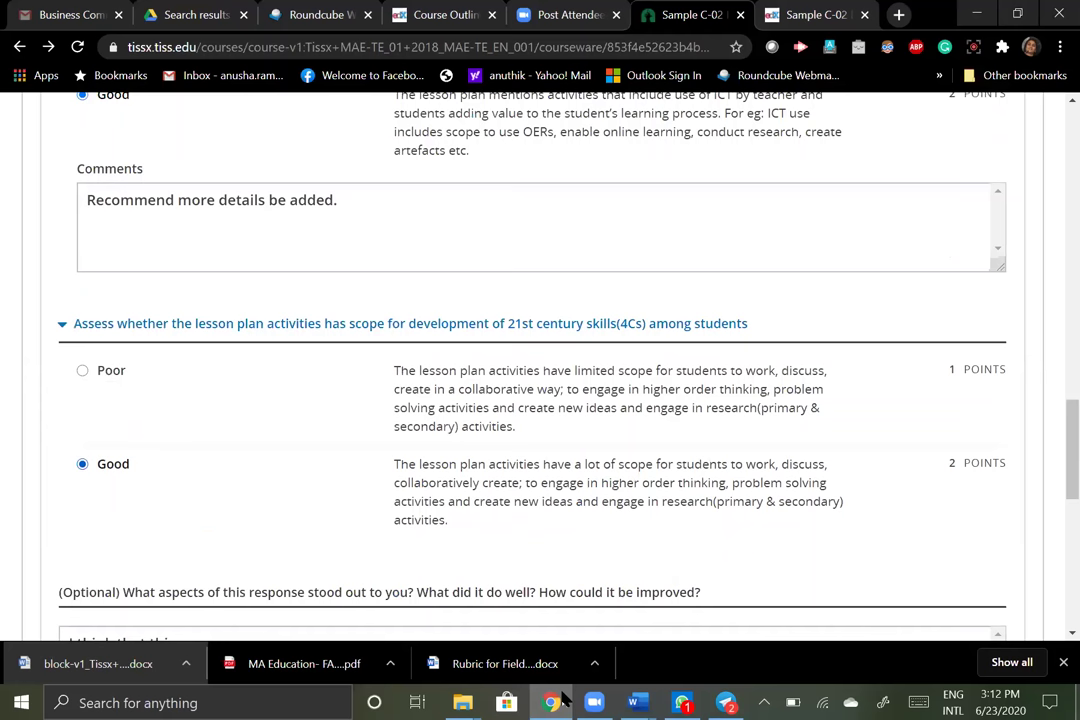
# Enter the optional overall feedback "This is overall very well done but more details could be added to enable its proper execution."
pyautogui.scroll(-3, 540, 400)
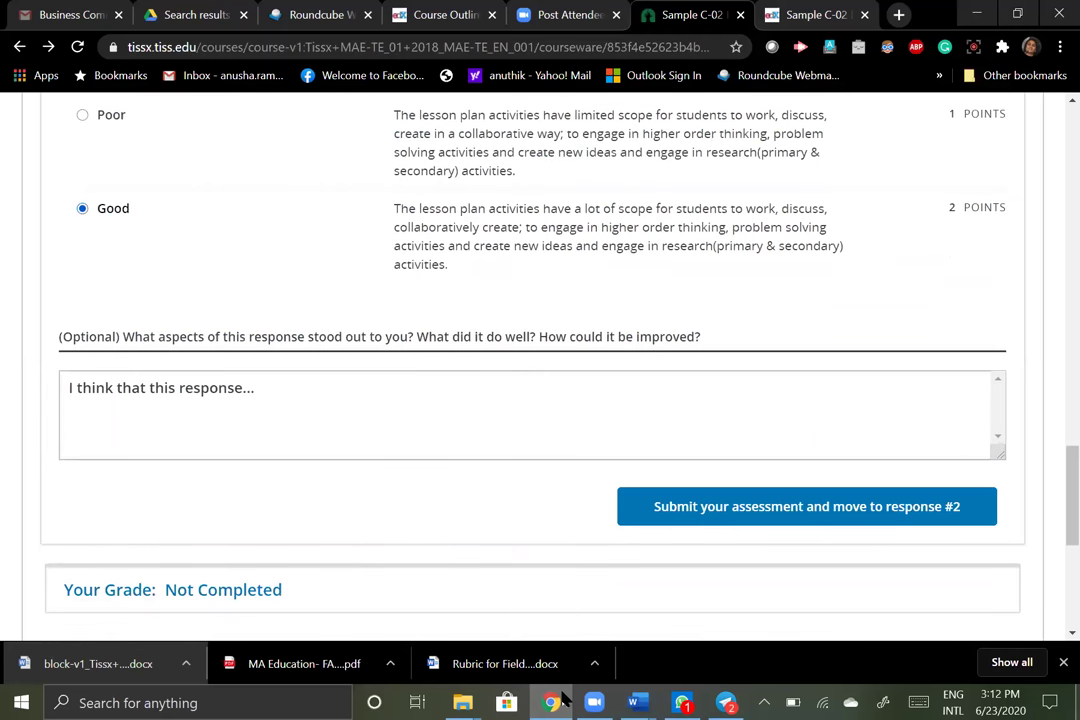
pyautogui.click(530, 415)
pyautogui.write('This is')
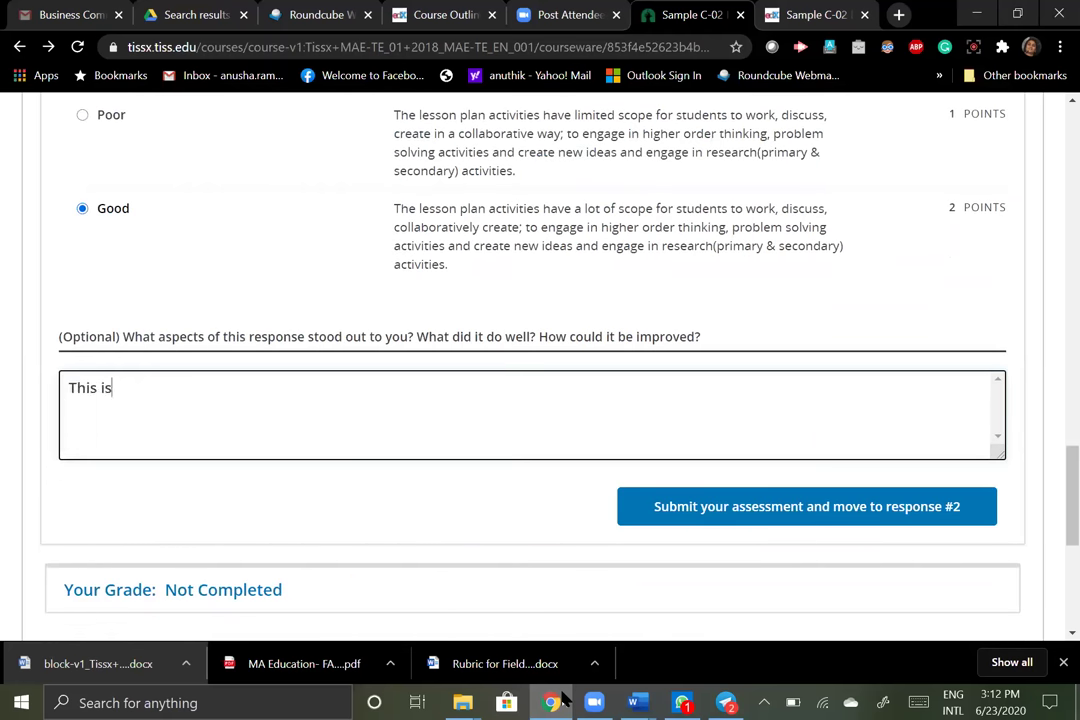
pyautogui.write(' overall very well do')
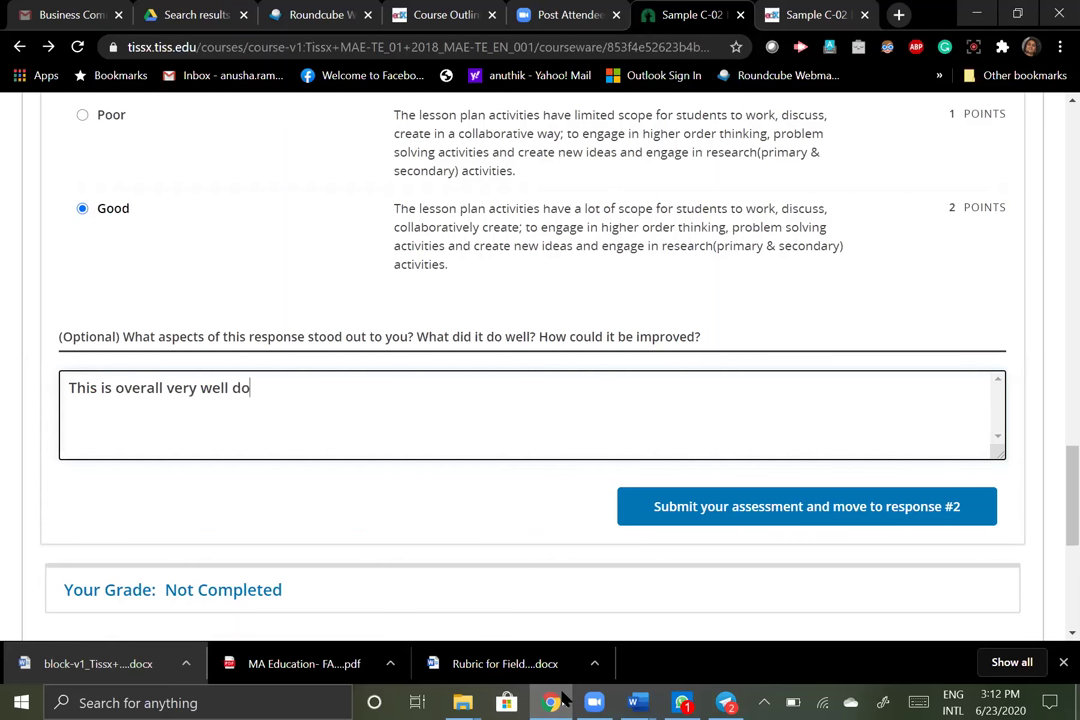
pyautogui.write('ne, an')
pyautogui.press('BackSpace')
pyautogui.press('BackSpace')
pyautogui.press('BackSpace')
pyautogui.write('but')
pyautogui.press('BackSpace')
pyautogui.press('BackSpace')
pyautogui.write('t more d')
pyautogui.press('BackSpace')
pyautogui.write('de')
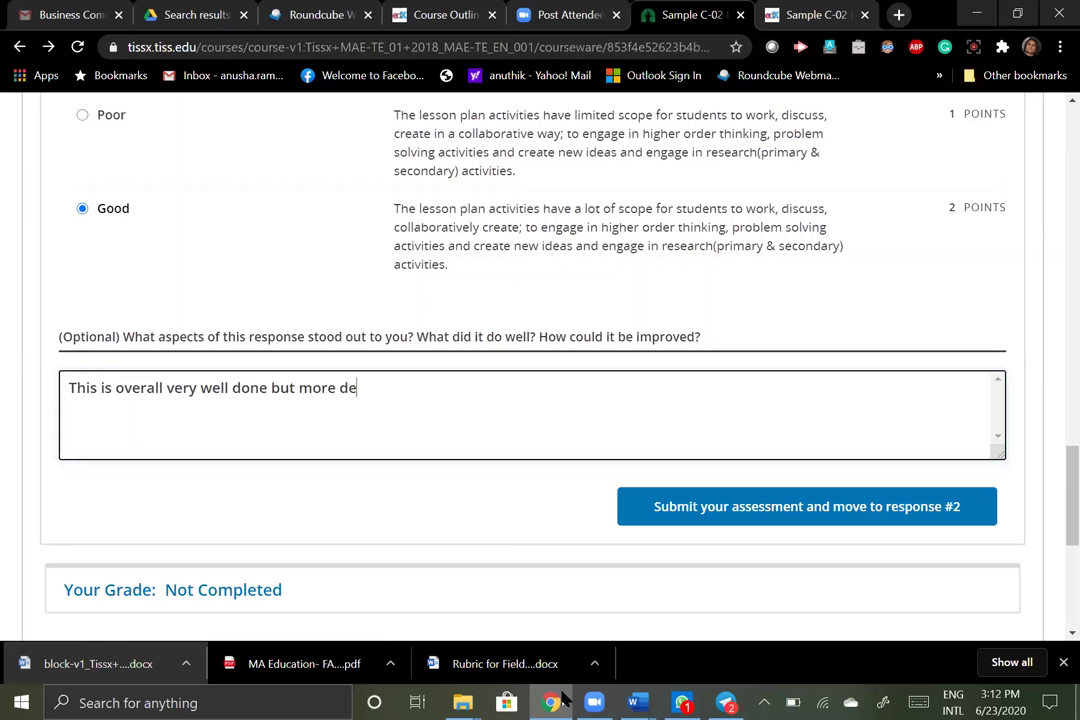
pyautogui.write('tails could be added to ')
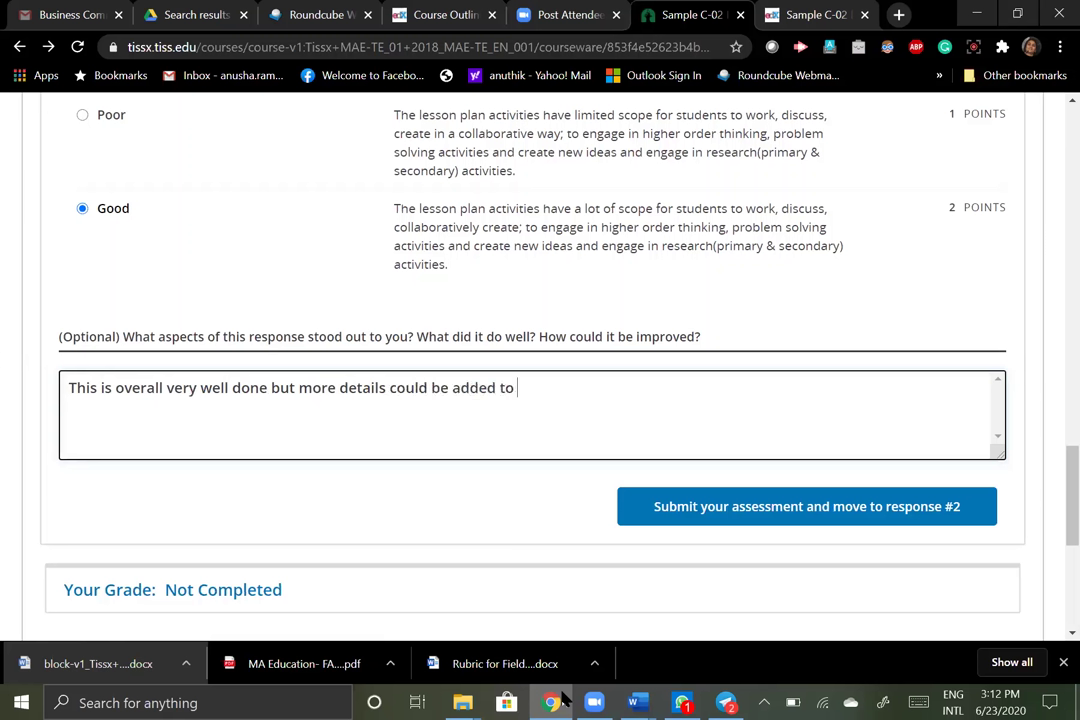
pyautogui.write('enable its pro')
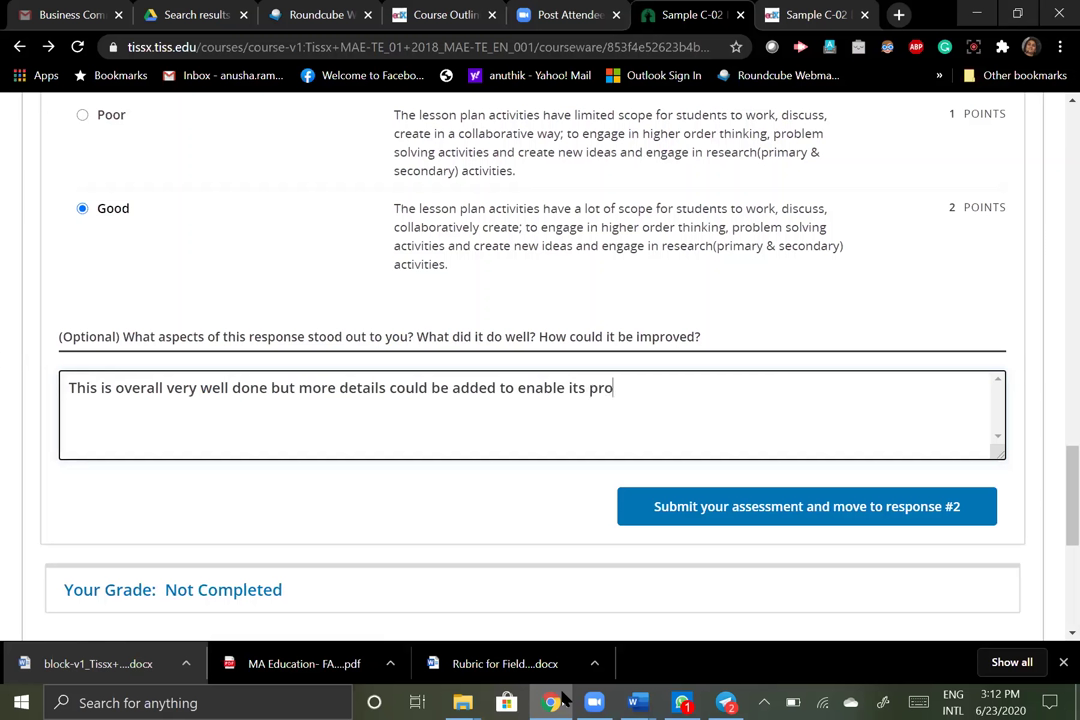
pyautogui.write('per execution.')
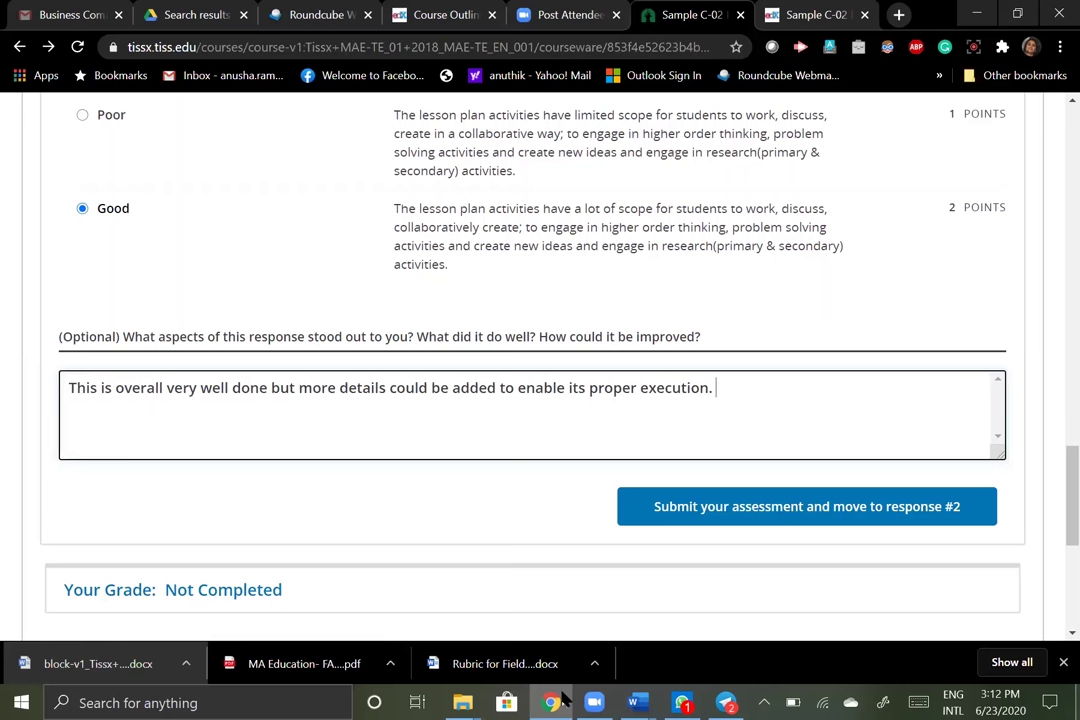
# Submit the completed peer assessment and move on to response #2
pyautogui.scroll(-2, 563, 702)
pyautogui.press('Tab')
pyautogui.press('Return')
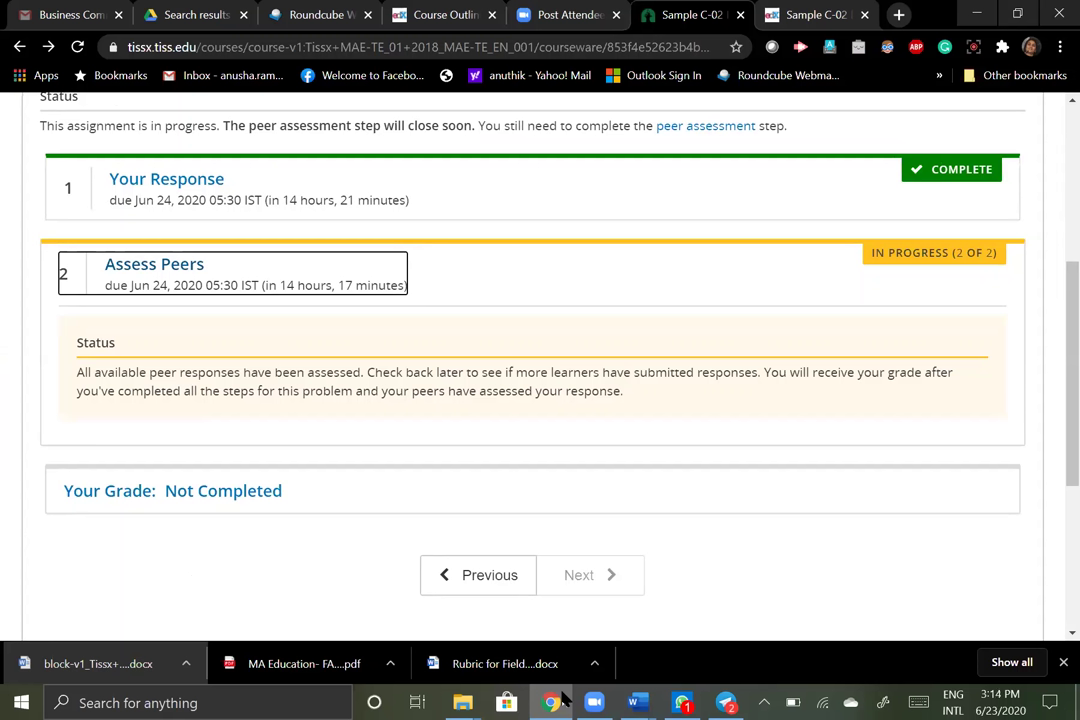
# Review the status of the Your Response and Assess Peers steps and the grade section of the Sample C-02 Peer Assessment
pyautogui.press('Up')
pyautogui.press('Up')
pyautogui.press('Up')
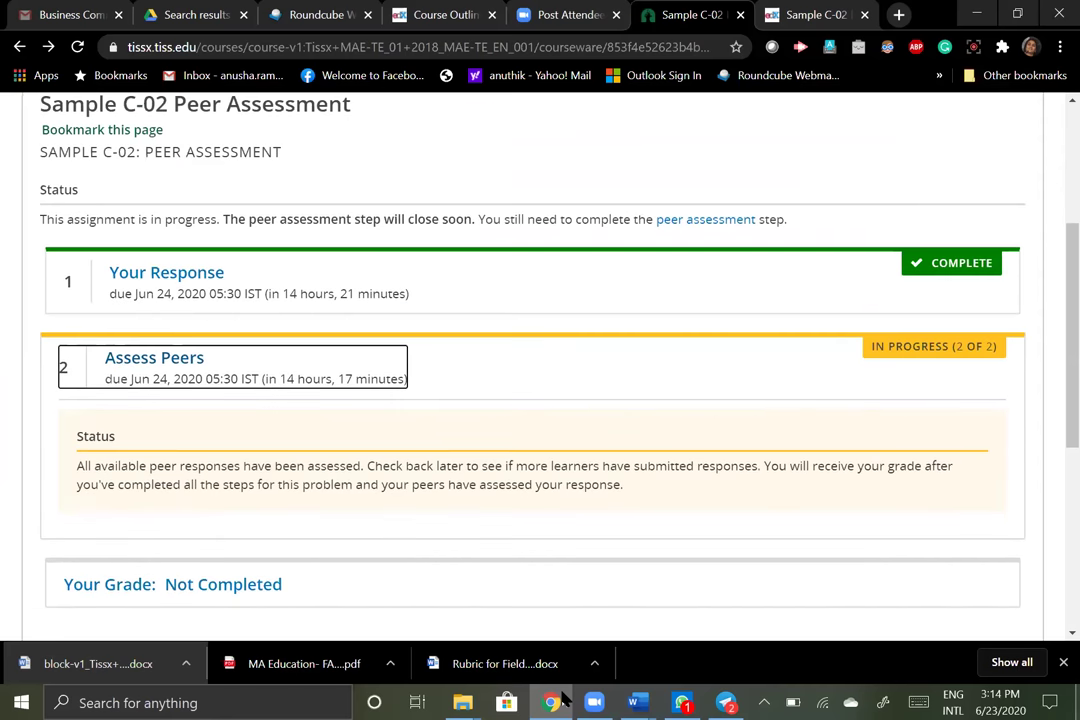
pyautogui.press('Down')
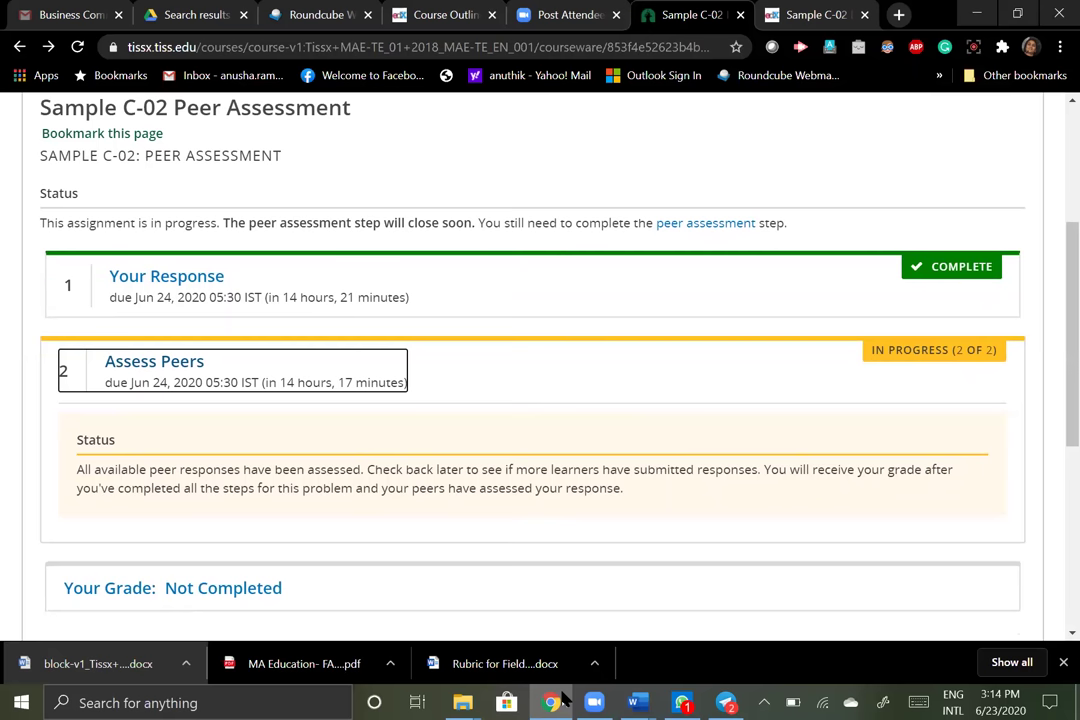
pyautogui.press('Down')
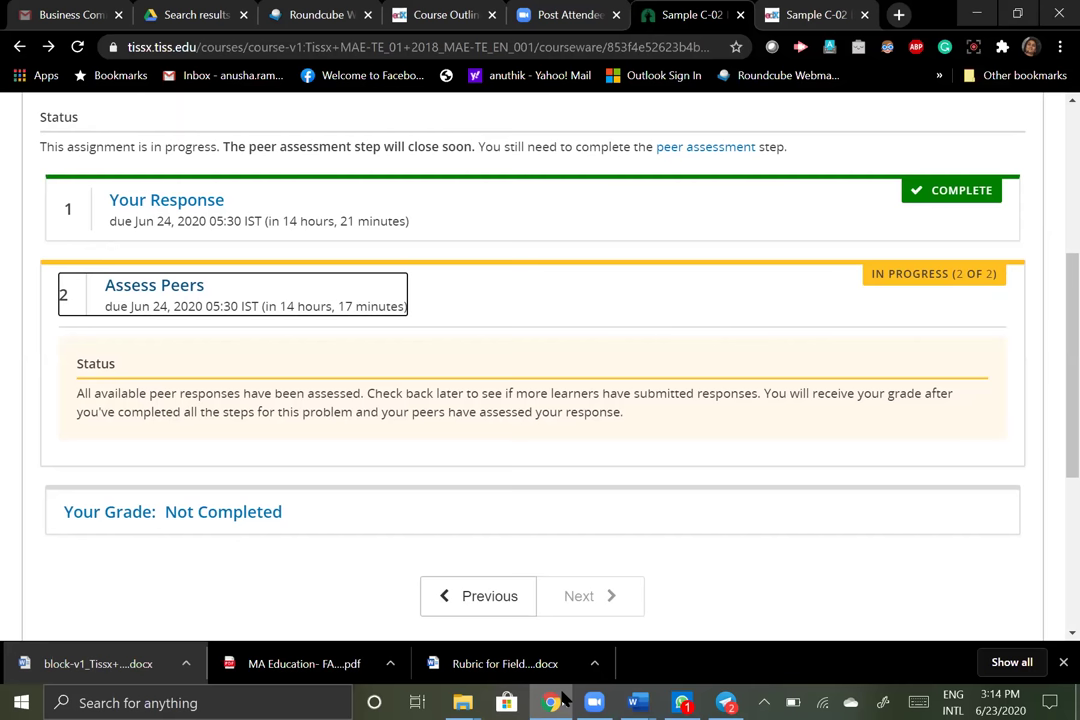
pyautogui.press('Up')
pyautogui.press('Up')
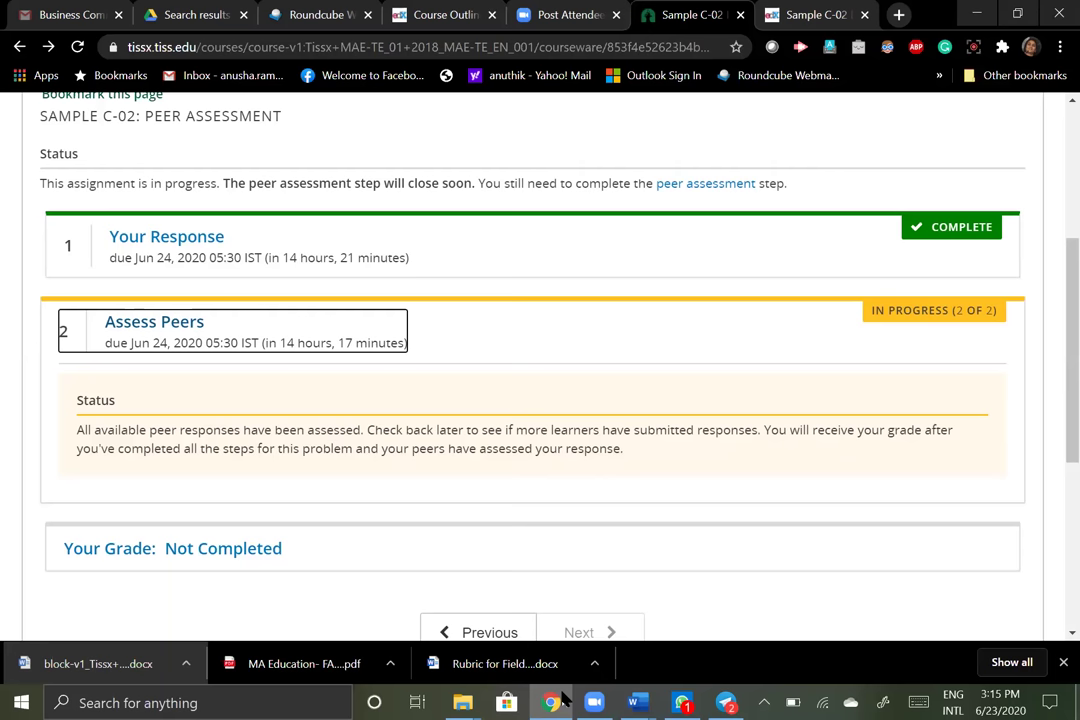
pyautogui.scroll(1, 563, 700)
pyautogui.scroll(-2, 563, 700)
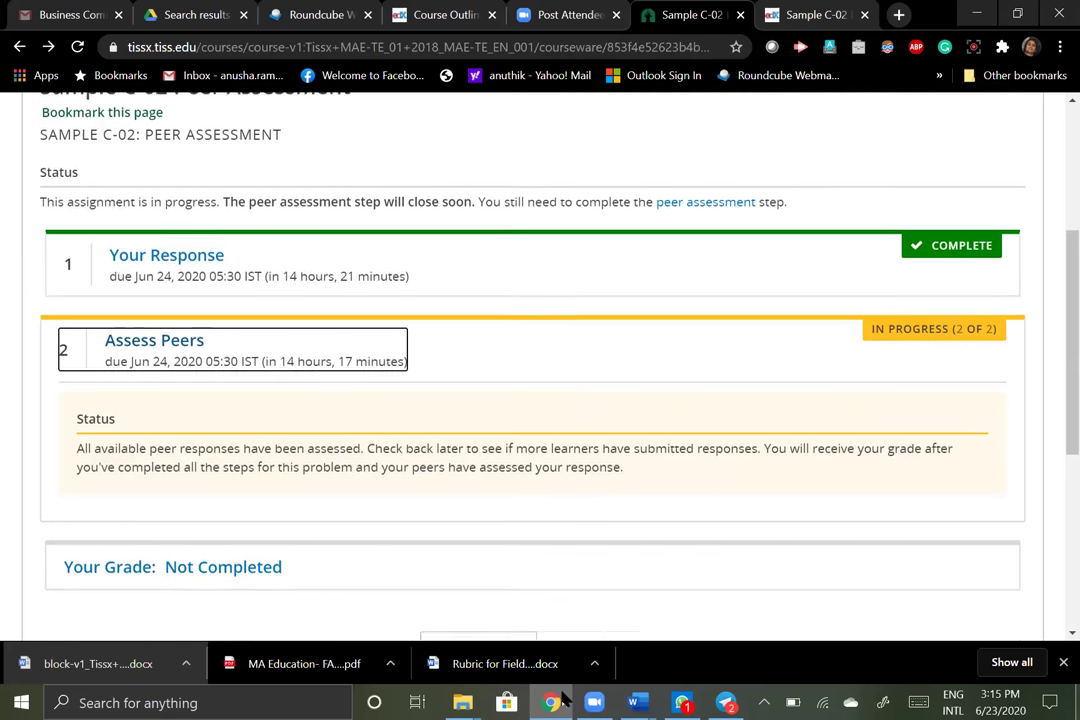